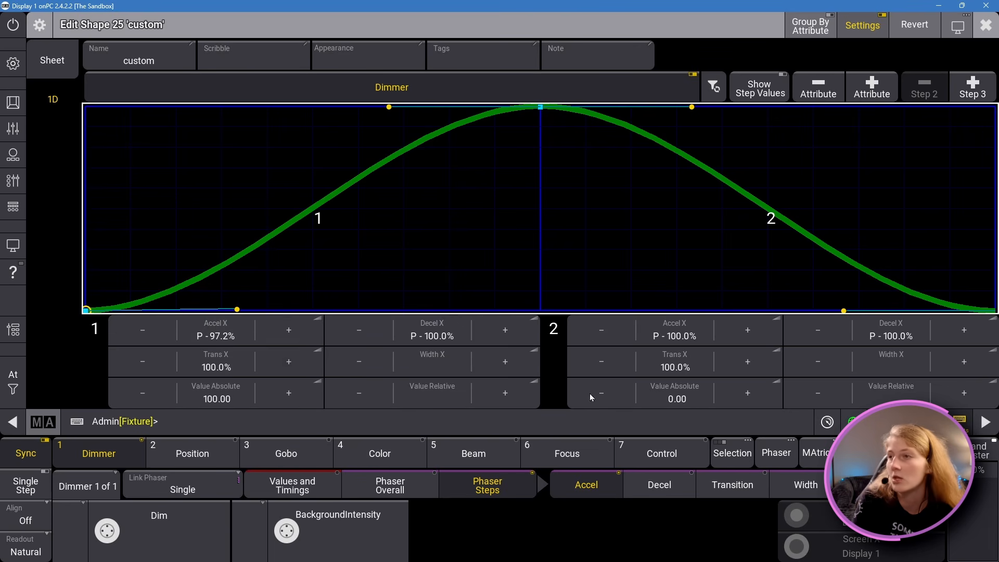
# Step: Add a third step to the custom shape's Dimmer curve
pyautogui.click(966, 89)
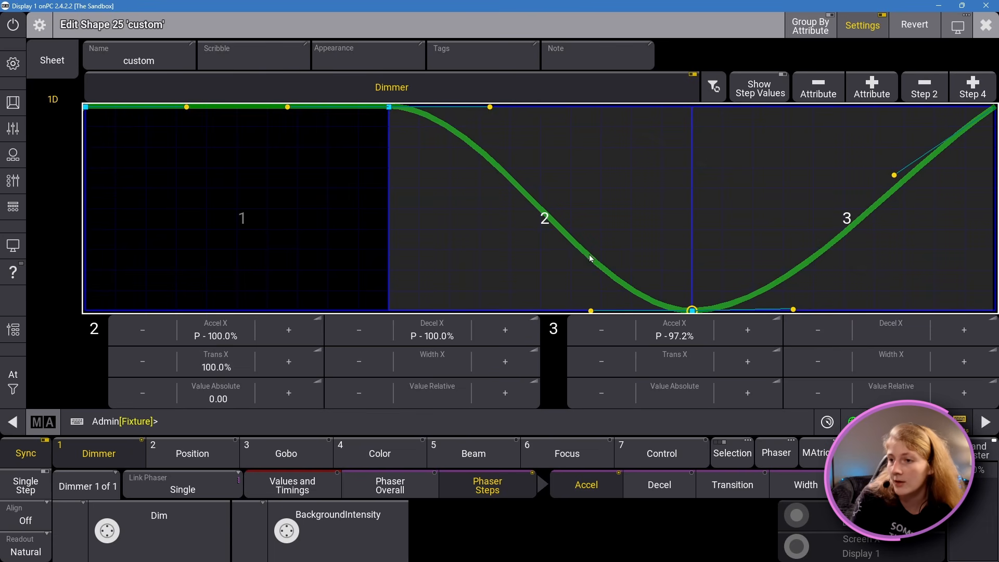
# Step: Examine the Dimmer settings of steps 1, 2 and 3 by selecting different curve segments in turn
pyautogui.click(247, 241)
pyautogui.click(838, 223)
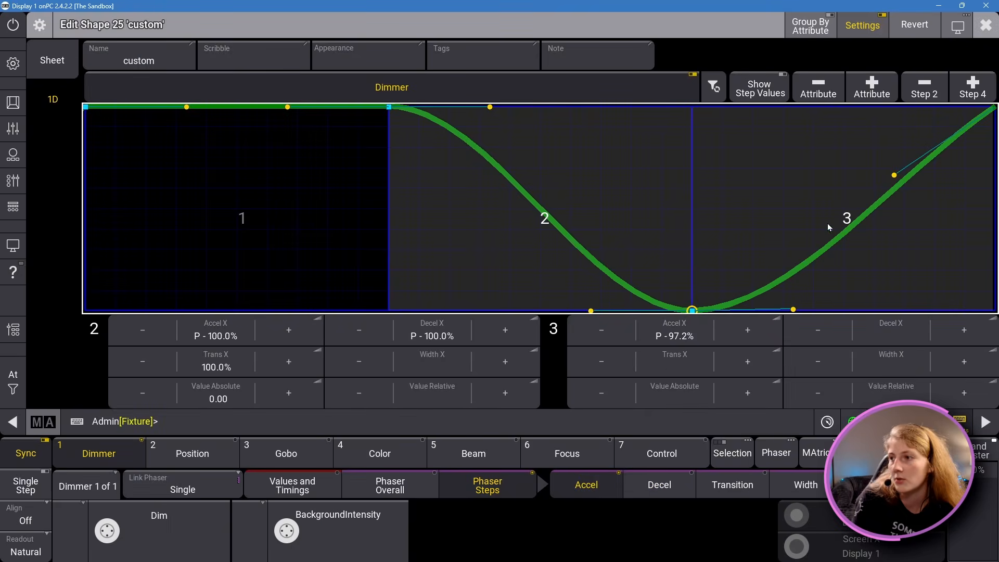
pyautogui.click(355, 248)
pyautogui.click(763, 231)
pyautogui.click(452, 273)
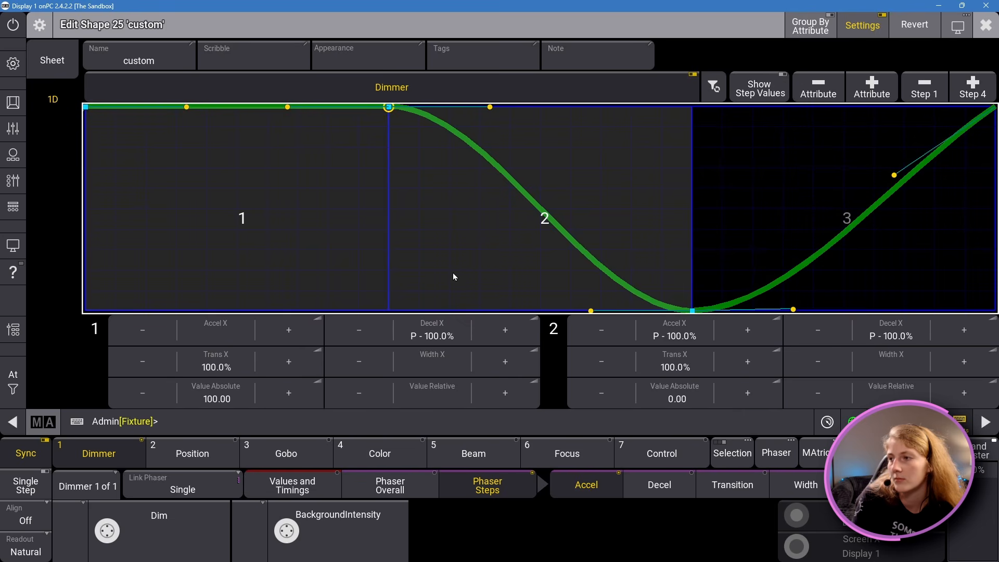
pyautogui.click(953, 206)
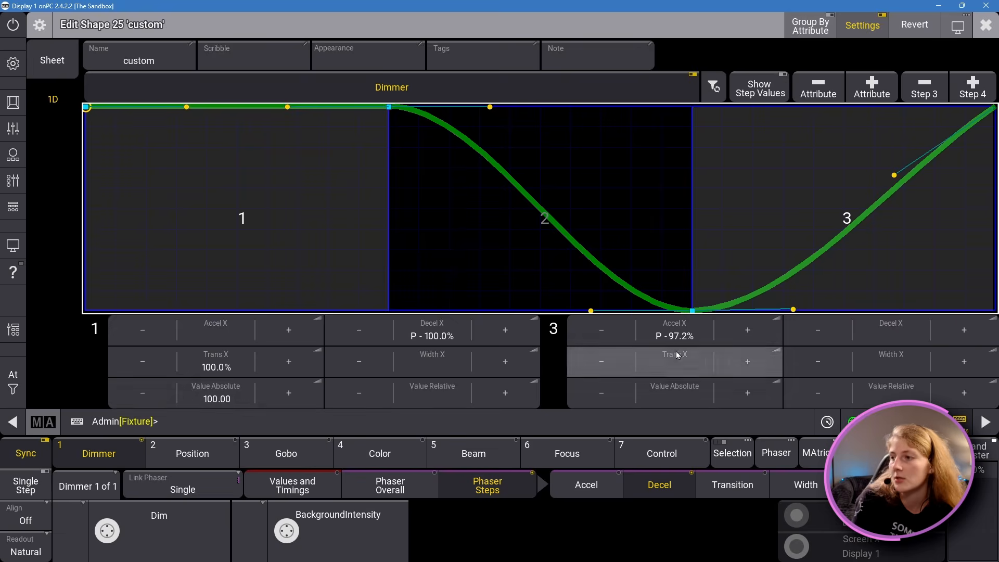
pyautogui.click(515, 237)
pyautogui.click(754, 201)
pyautogui.click(273, 267)
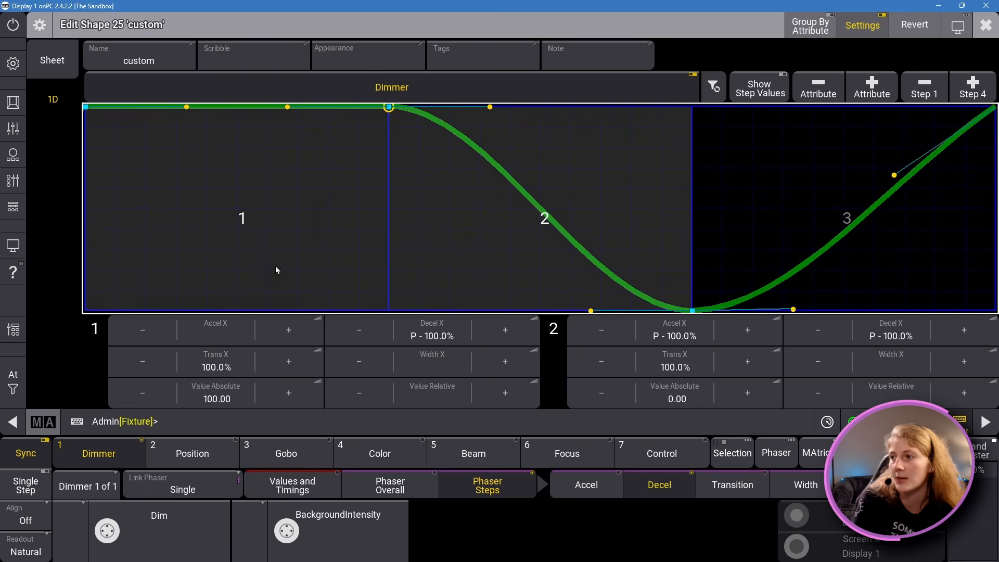
pyautogui.click(760, 225)
pyautogui.click(583, 248)
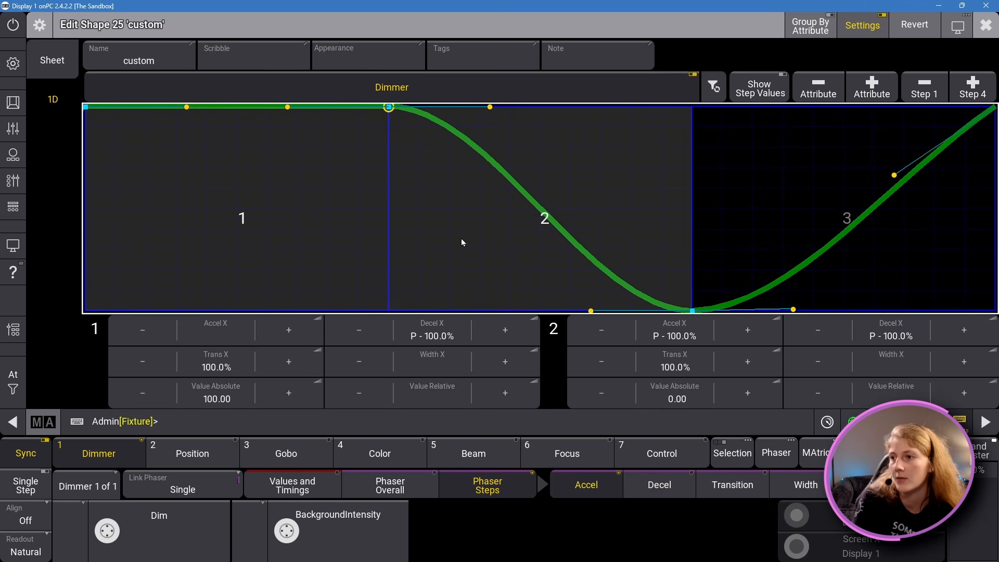
pyautogui.click(773, 215)
pyautogui.click(260, 290)
pyautogui.click(771, 188)
pyautogui.click(132, 227)
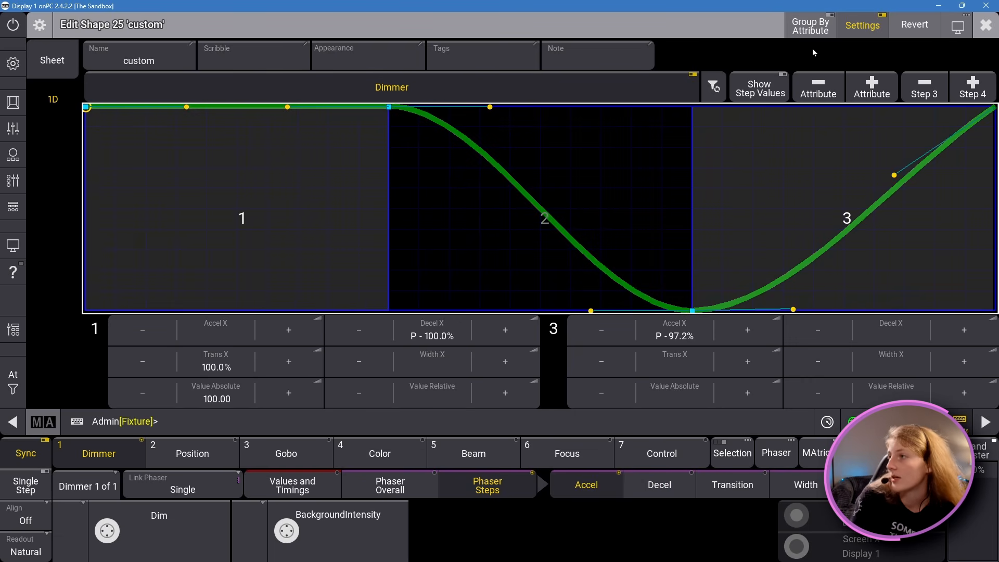
# Step: Add the Pan attribute to the shape and select its curve together with the Dimmer curve
pyautogui.click(888, 88)
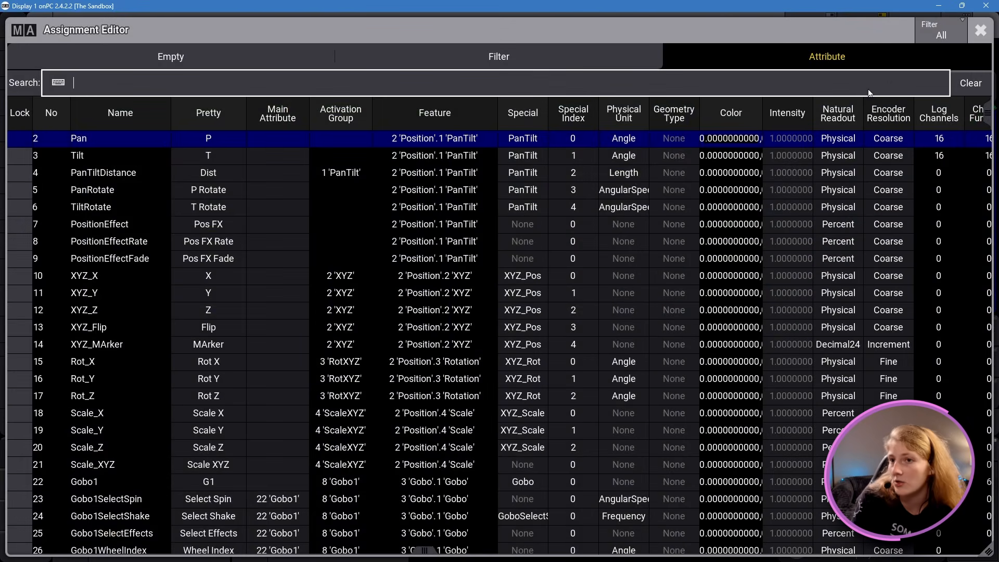
pyautogui.click(146, 143)
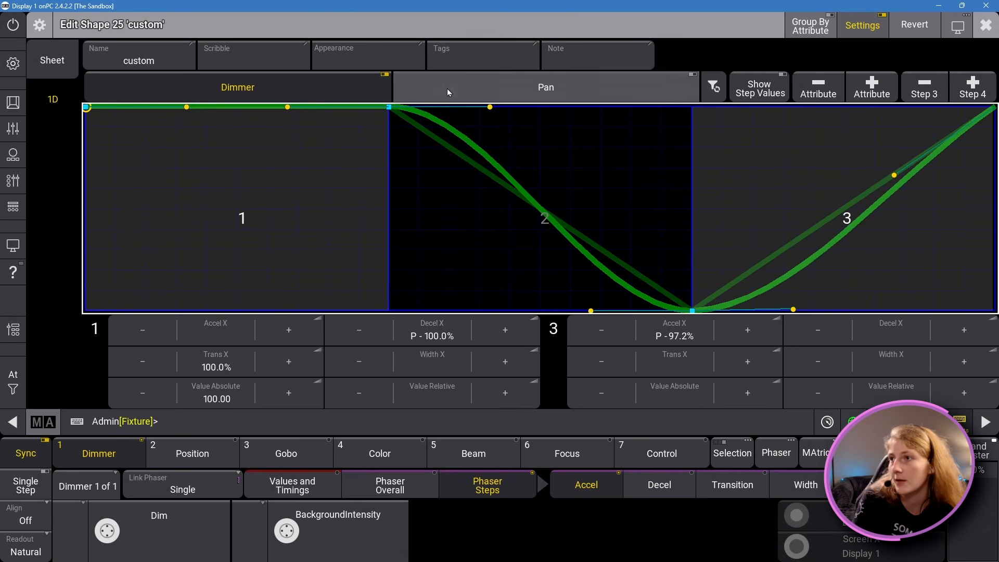
pyautogui.click(489, 89)
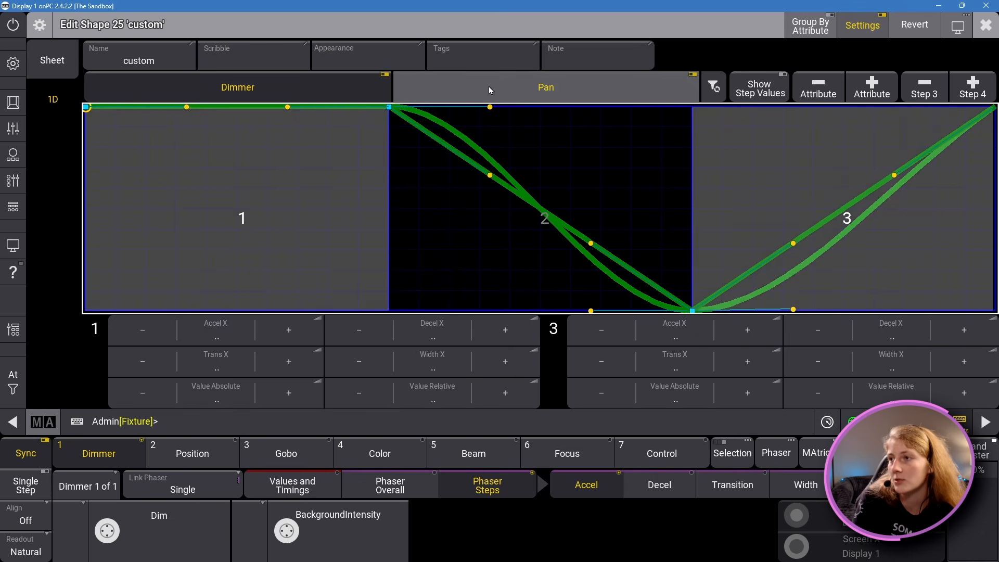
# Step: Compare the Dimmer and Pan curves by toggling which attributes are selected, singly and together
pyautogui.click(489, 86)
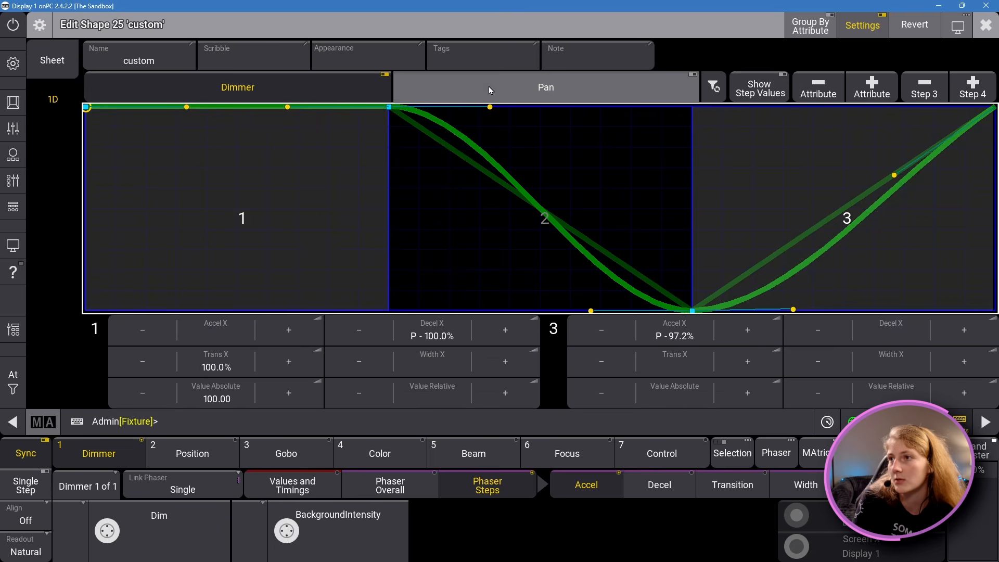
pyautogui.click(328, 87)
pyautogui.click(327, 86)
pyautogui.click(333, 86)
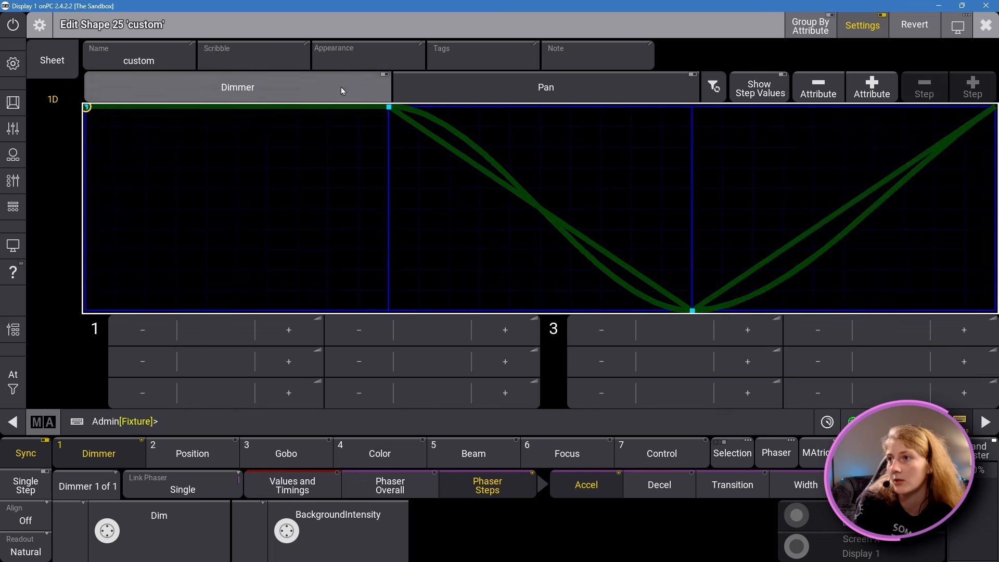
pyautogui.click(489, 88)
pyautogui.click(344, 105)
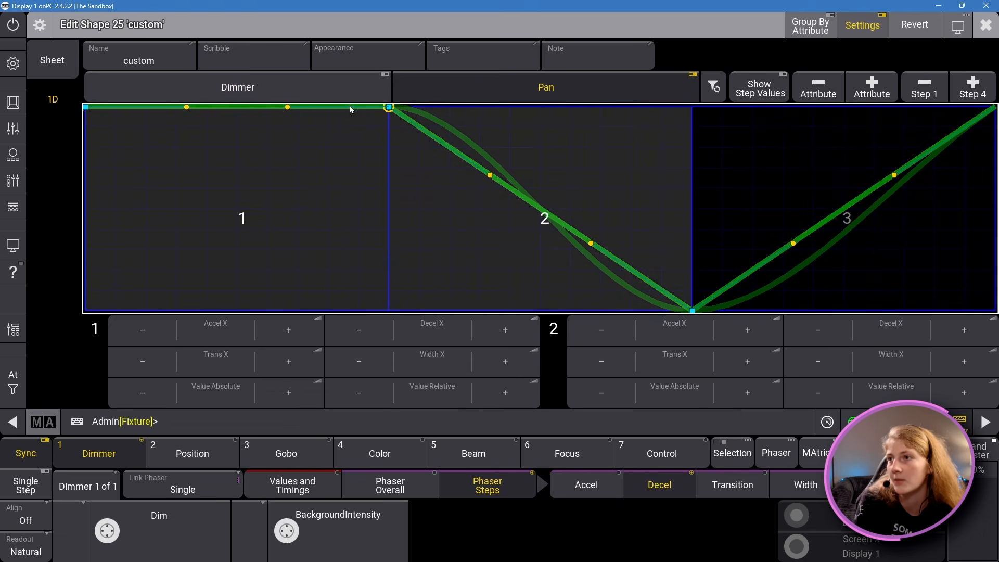
pyautogui.click(350, 97)
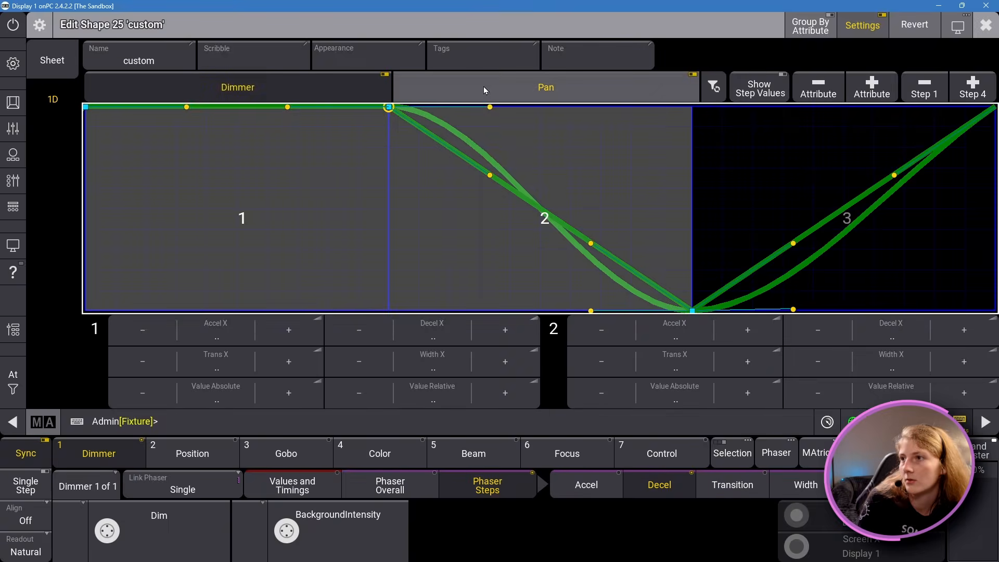
pyautogui.click(482, 88)
pyautogui.click(483, 88)
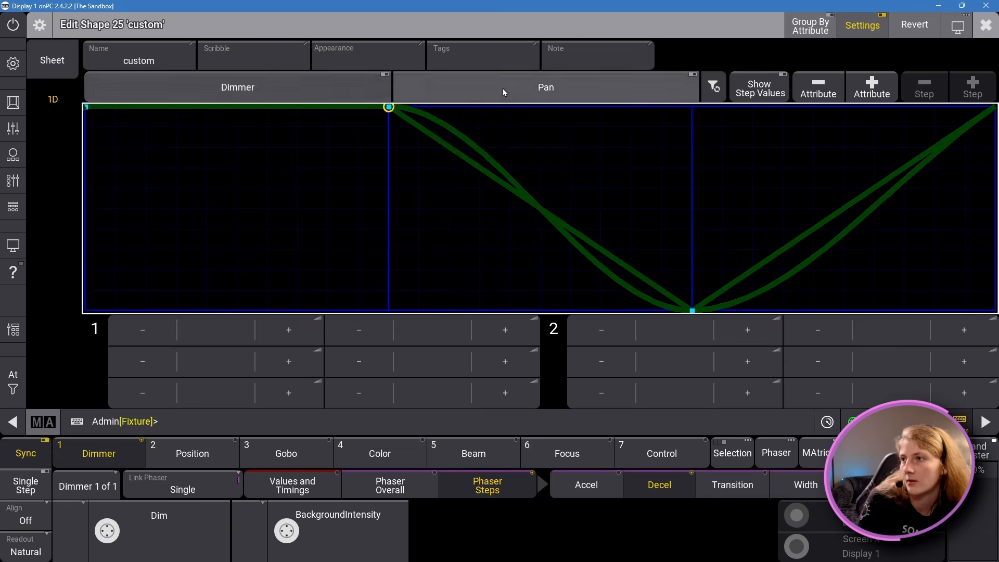
# Step: Remove the Pan attribute from the shape, select Dimmer, and delete step 1 from its curve
pyautogui.click(818, 88)
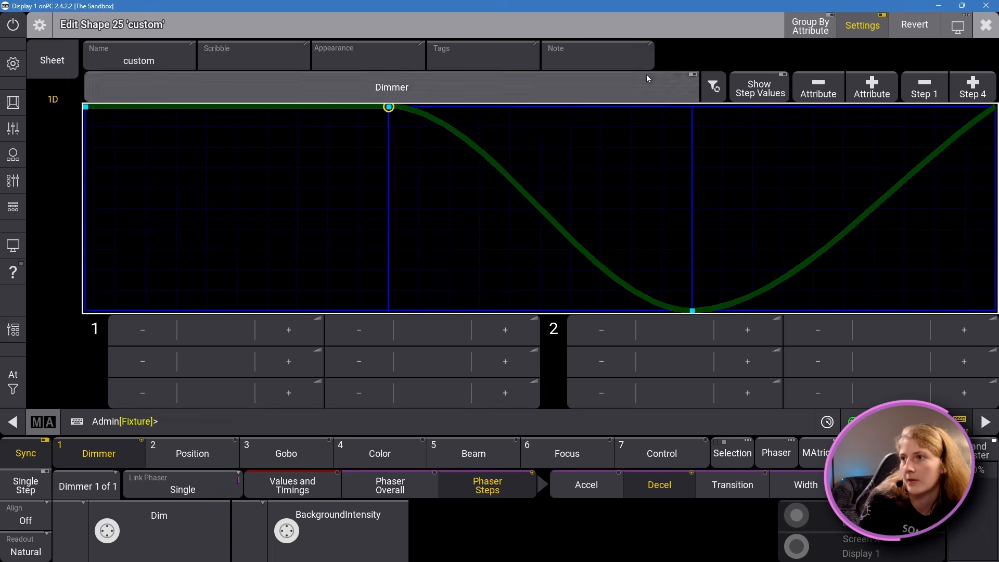
pyautogui.click(646, 76)
pyautogui.click(923, 87)
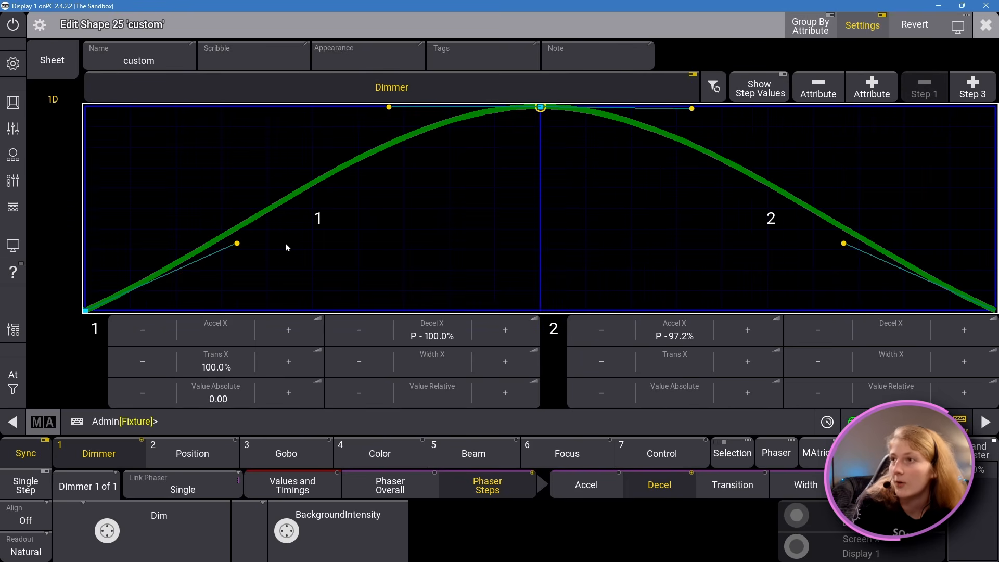
# Step: Insert Pan as a new value source ahead of Dimmer in the shape's sheet view
pyautogui.click(61, 61)
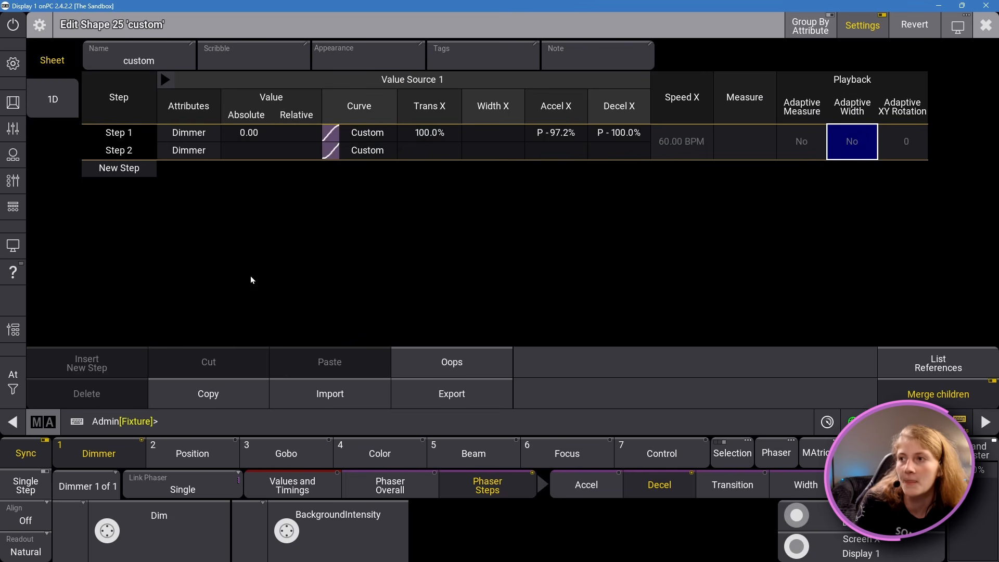
pyautogui.click(430, 132)
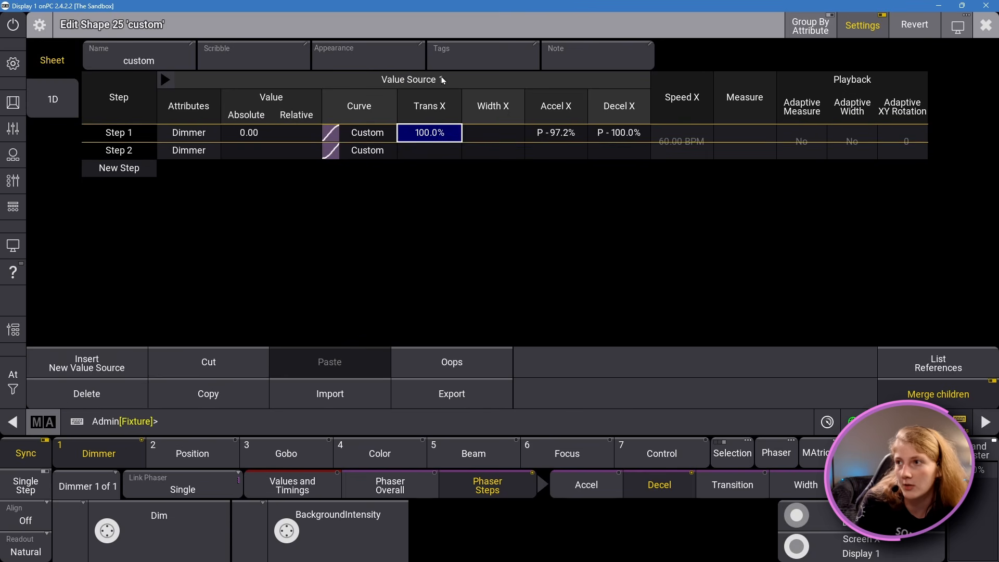
pyautogui.click(103, 354)
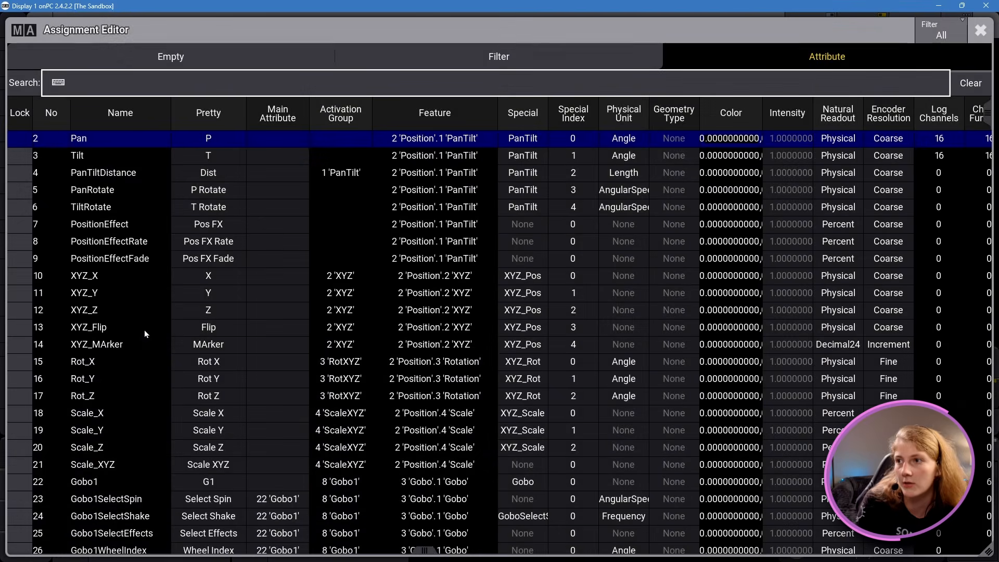
pyautogui.click(64, 138)
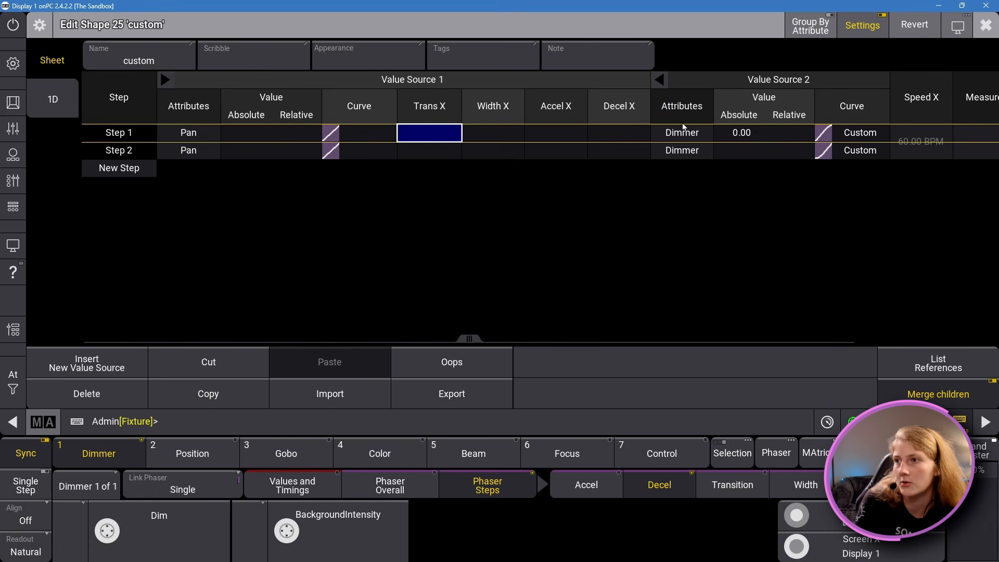
# Step: Delete the Pan value source from the sheet and close the shape editor
pyautogui.click(108, 394)
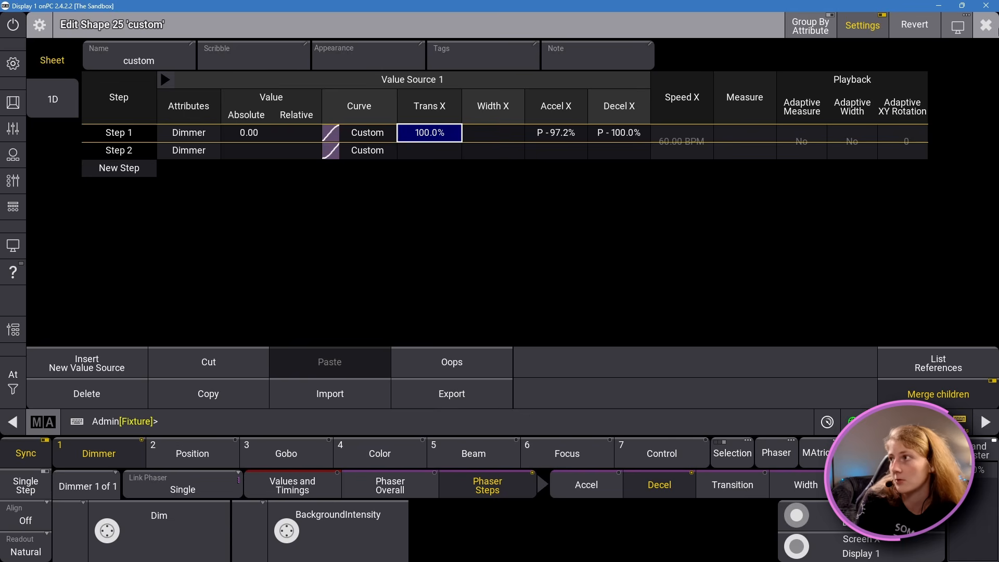
pyautogui.click(985, 25)
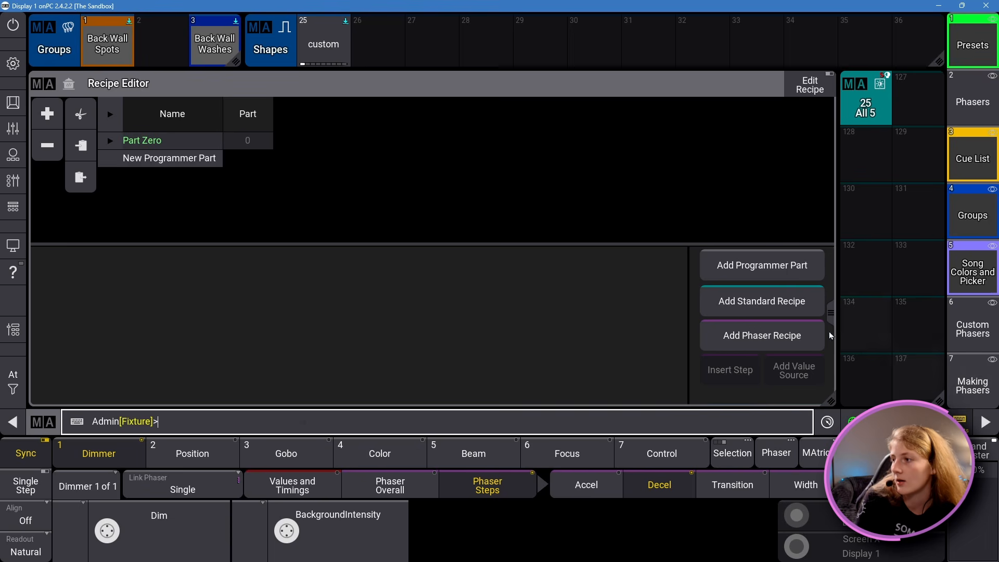
# Step: Add a phaser recipe and assign the Back Wall Spots group as its selection
pyautogui.click(747, 337)
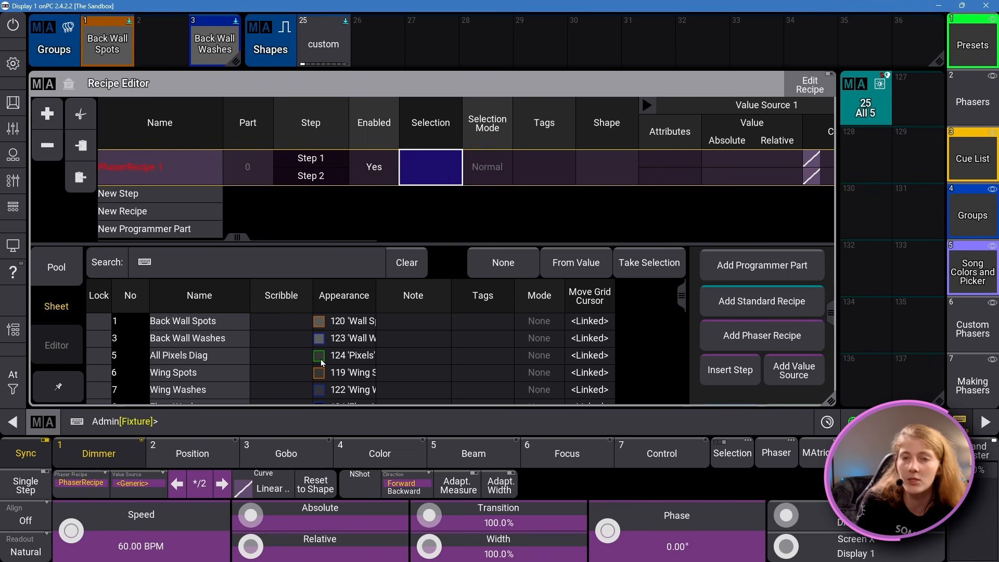
pyautogui.click(57, 267)
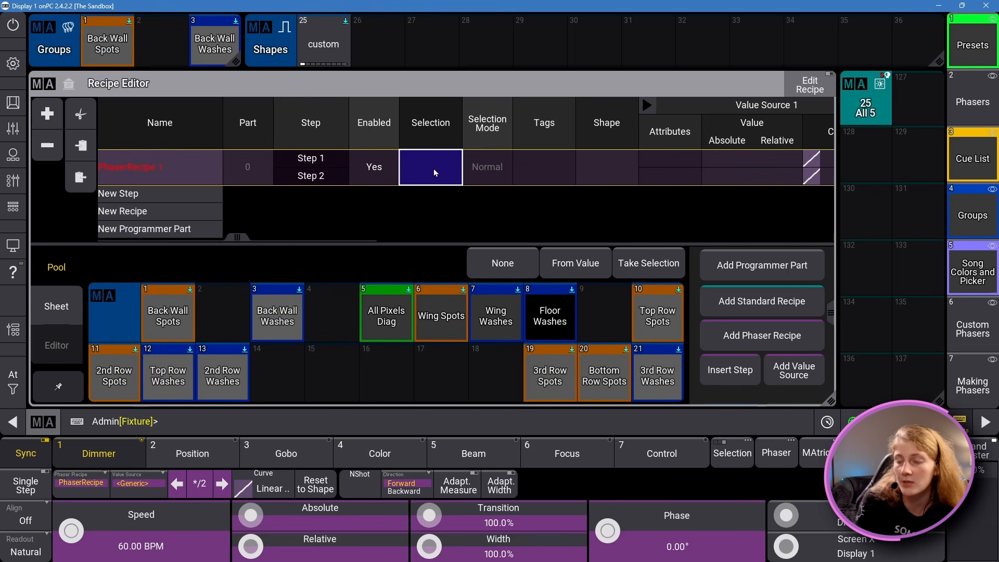
pyautogui.click(151, 306)
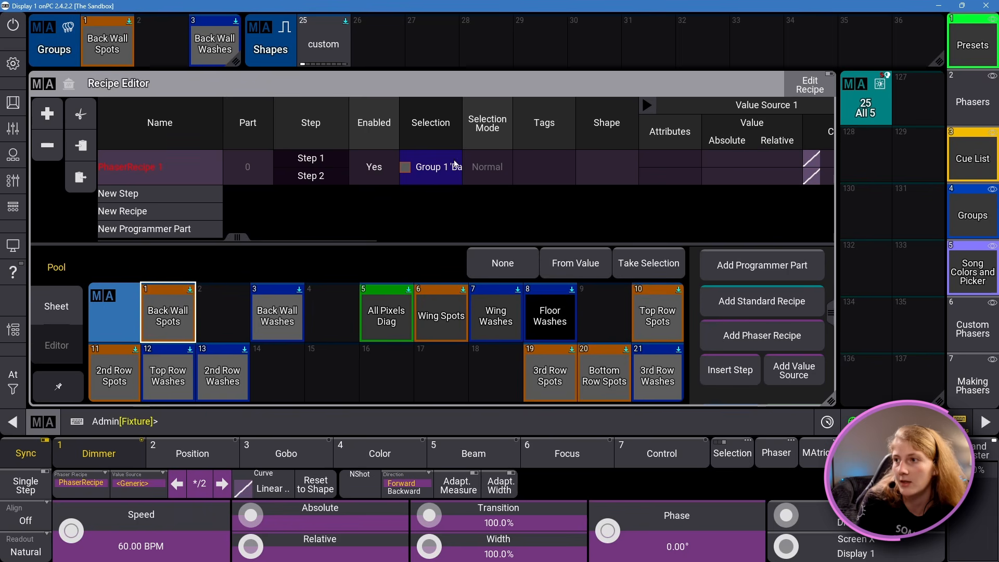
# Step: Assign the custom shape (25) to the phaser recipe
pyautogui.moveTo(239, 238); pyautogui.dragTo(336, 238)
pyautogui.click(404, 174)
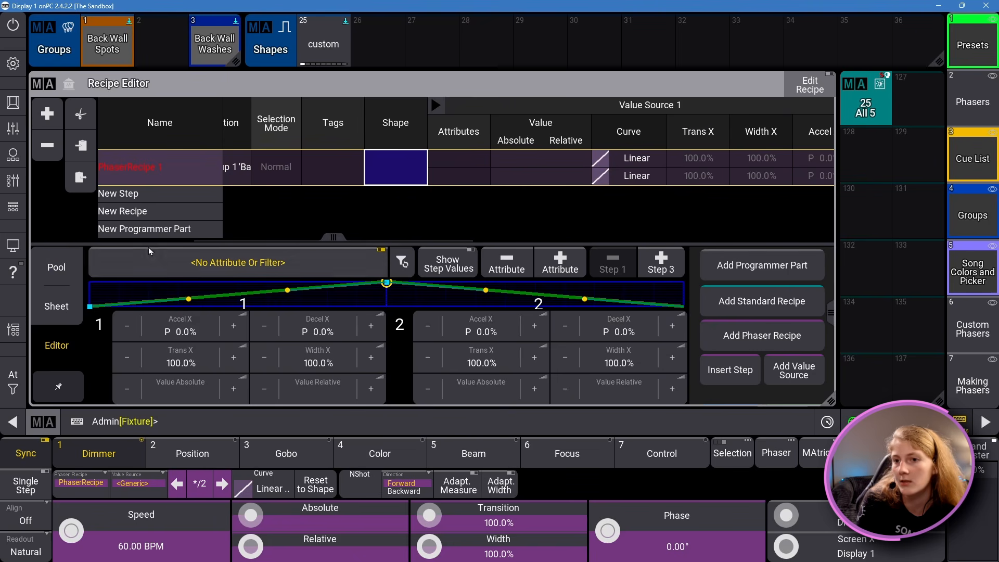
pyautogui.click(68, 267)
pyautogui.click(270, 317)
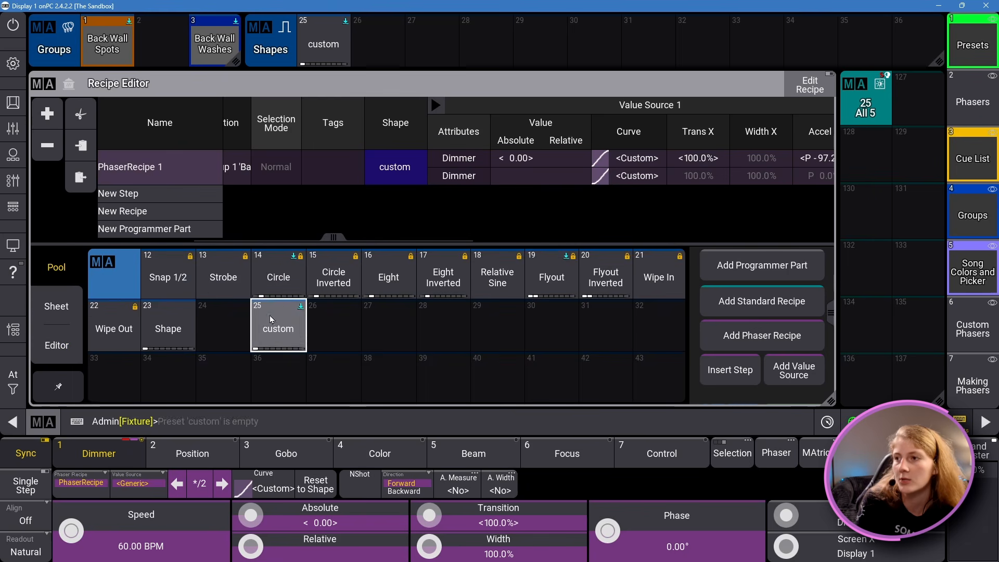
# Step: Compare the recipe's Dimmer values with those stored in the custom shape, and close the shape editor
pyautogui.moveTo(333, 238); pyautogui.dragTo(418, 241)
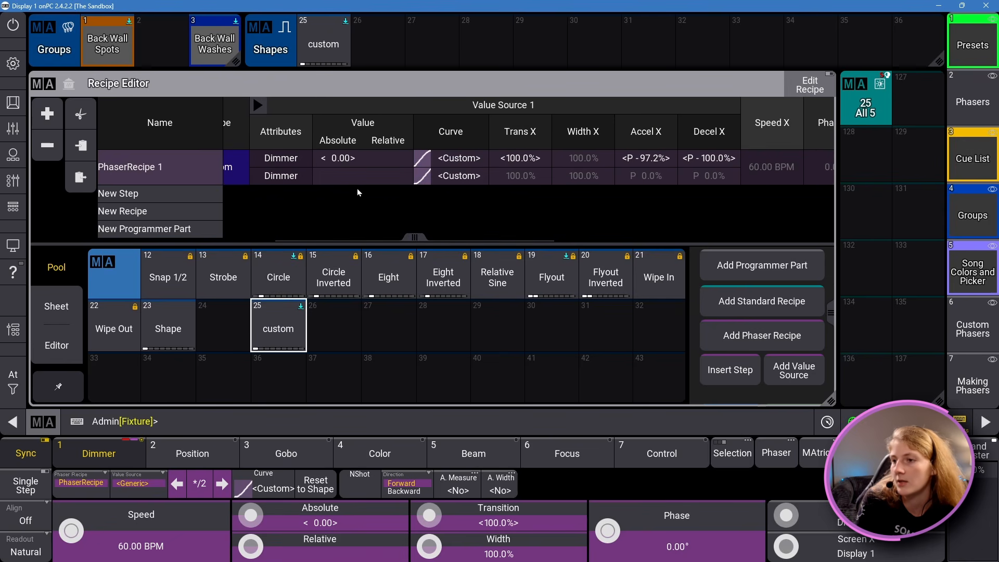
pyautogui.moveTo(323, 44); pyautogui.dragTo(283, 83)
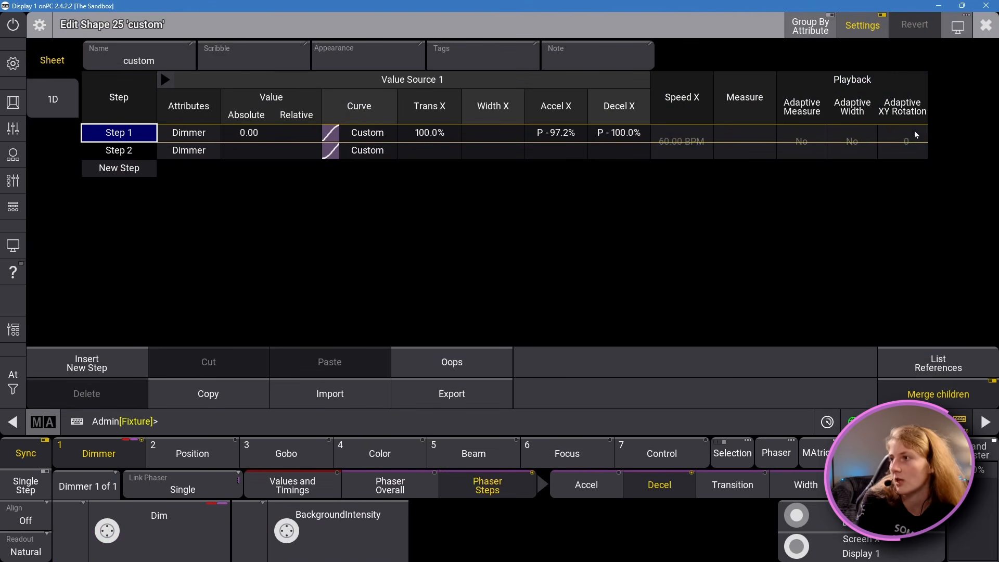
pyautogui.click(985, 26)
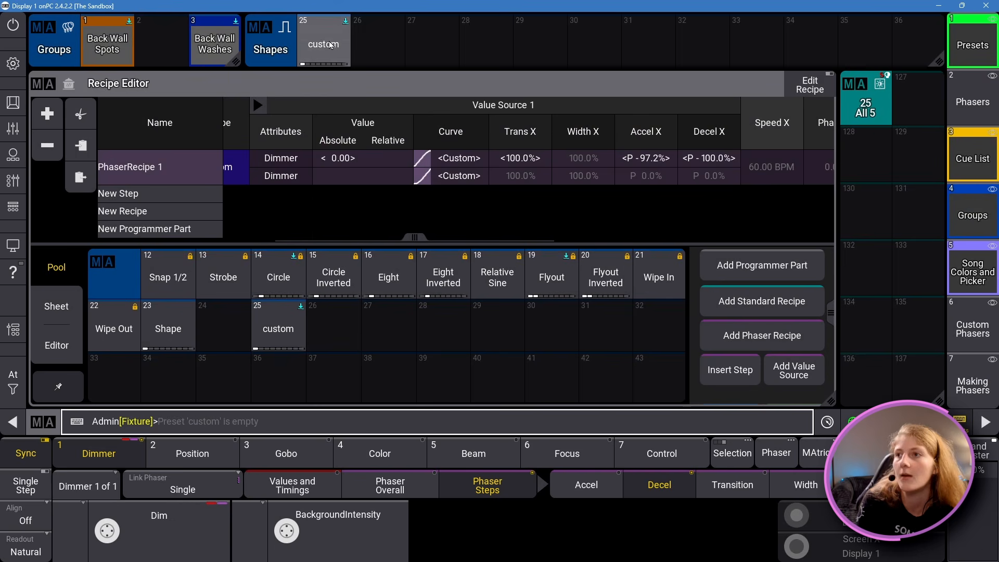
pyautogui.moveTo(328, 44); pyautogui.dragTo(313, 82)
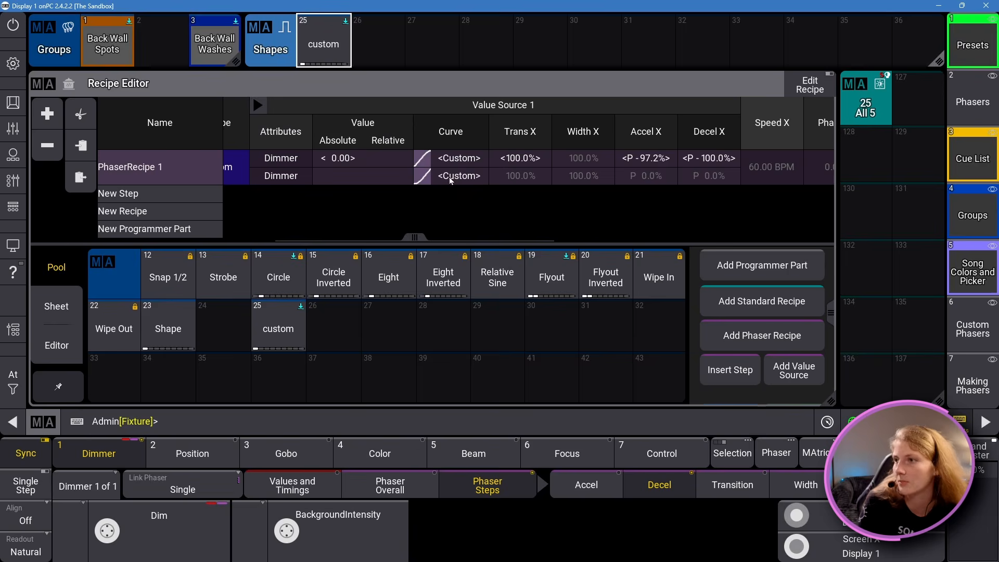
# Step: Set the absolute Dimmer value of the phaser recipe's step 2 to 100
pyautogui.click(316, 171)
pyautogui.click(317, 172)
pyautogui.click(338, 317)
pyautogui.click(334, 349)
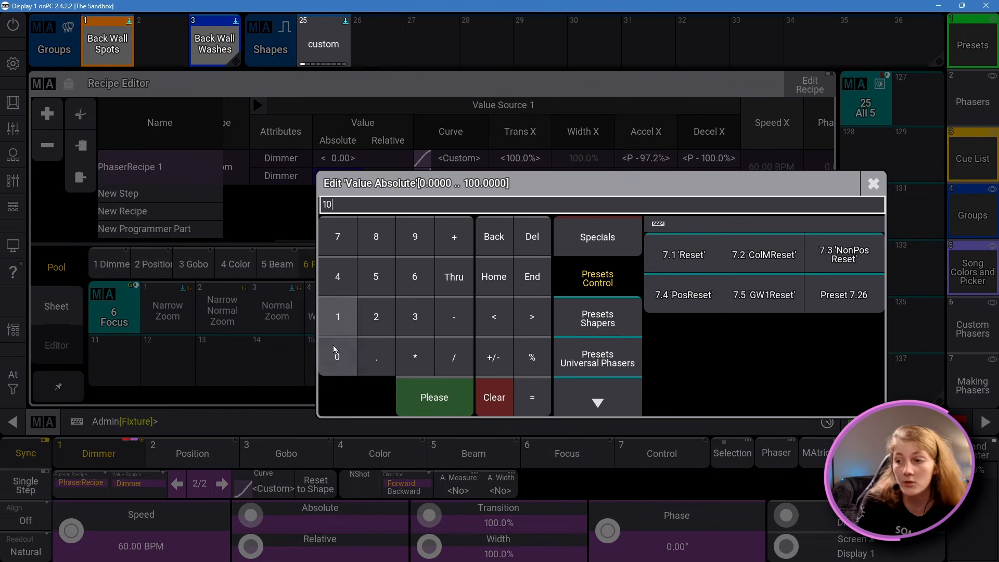
pyautogui.click(335, 349)
pyautogui.click(434, 396)
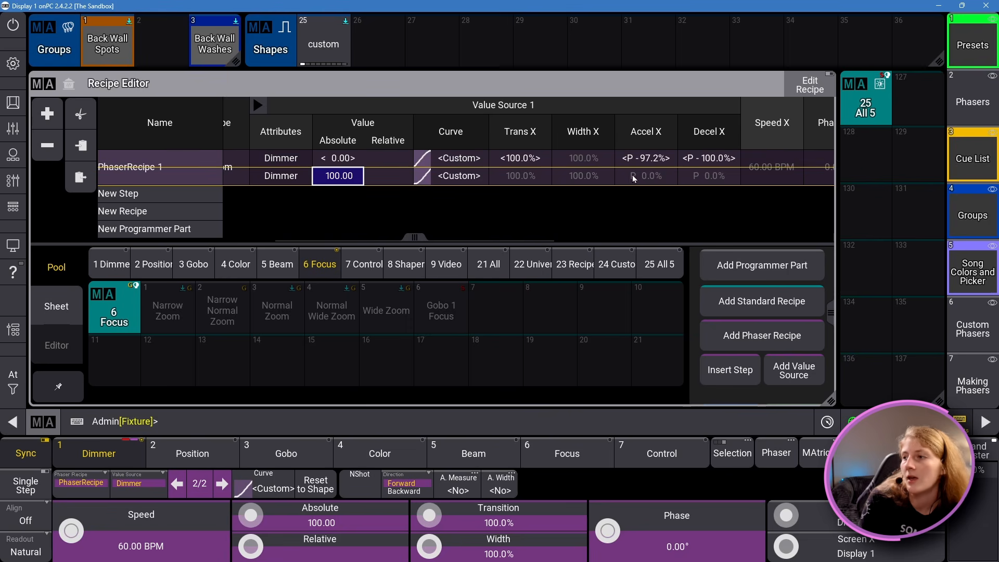
pyautogui.moveTo(376, 239); pyautogui.dragTo(175, 173)
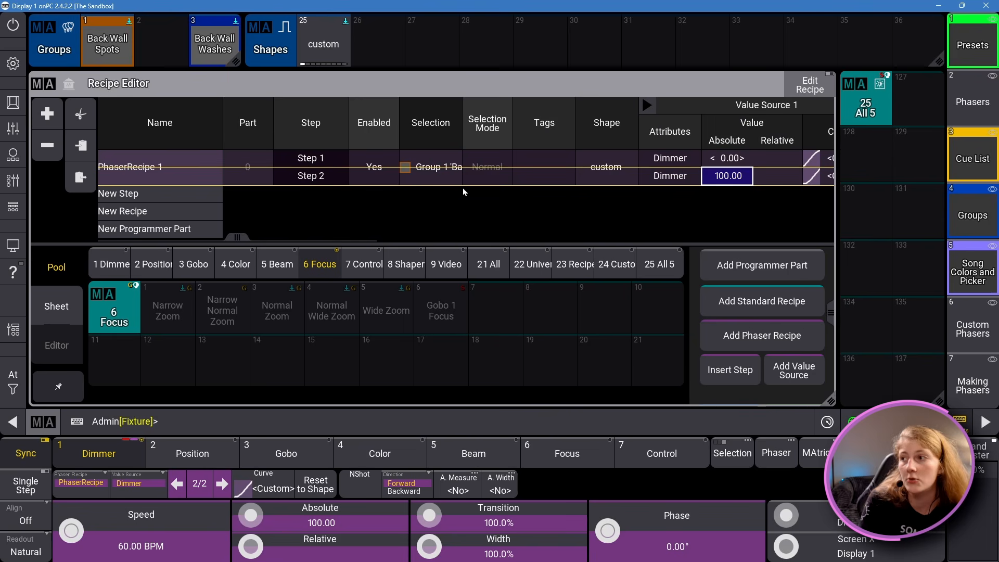
# Step: Set the X phase in the phaser recipe's MAtricks to run from 0° to 360°
pyautogui.click(432, 172)
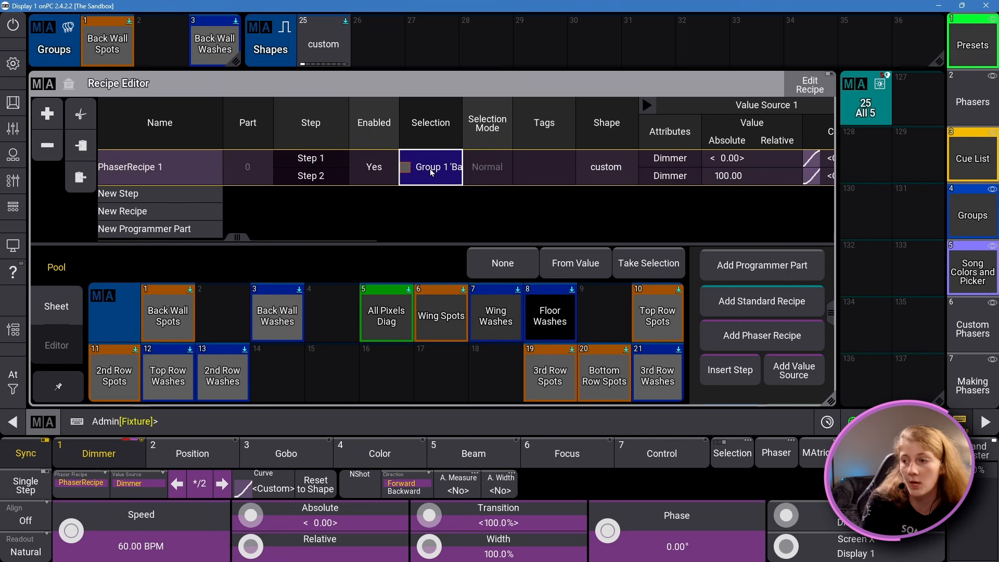
pyautogui.moveTo(230, 238); pyautogui.dragTo(687, 237)
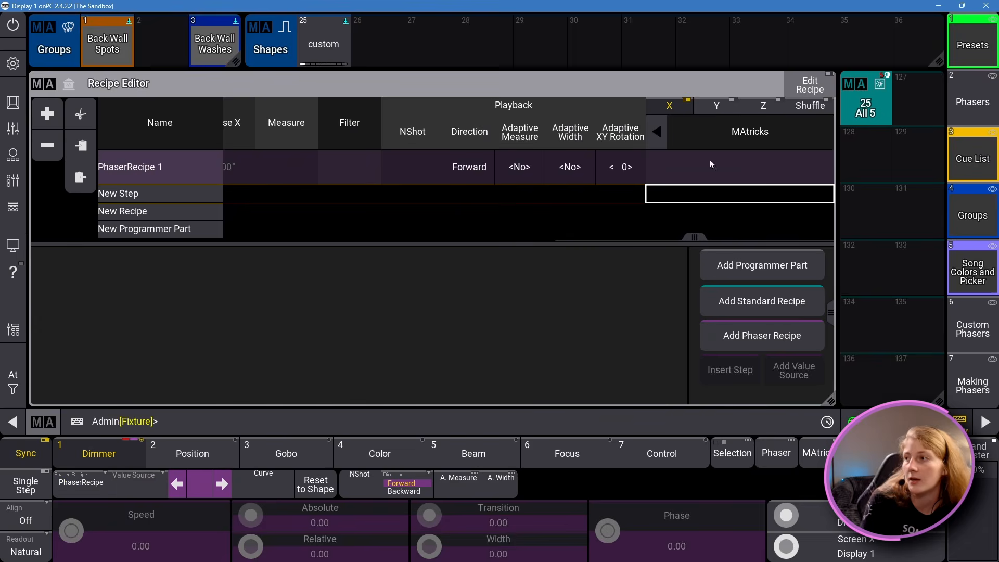
pyautogui.click(710, 163)
pyautogui.click(56, 265)
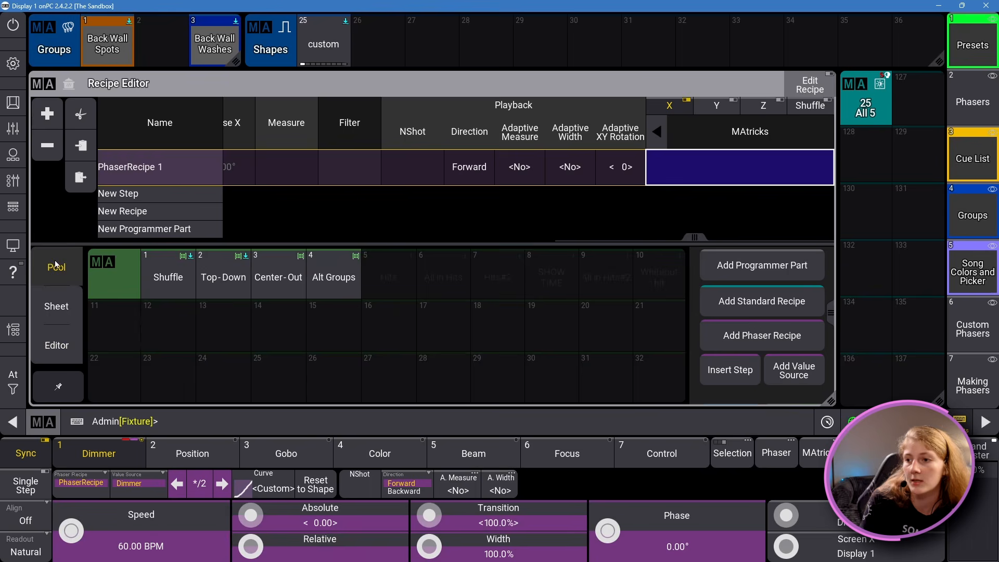
pyautogui.click(57, 345)
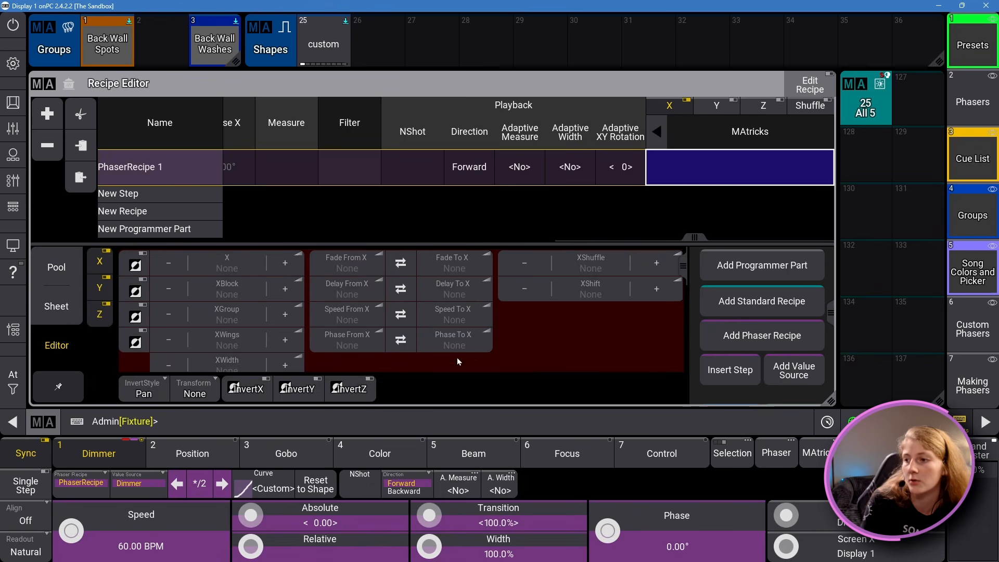
pyautogui.click(454, 341)
pyautogui.click(705, 500)
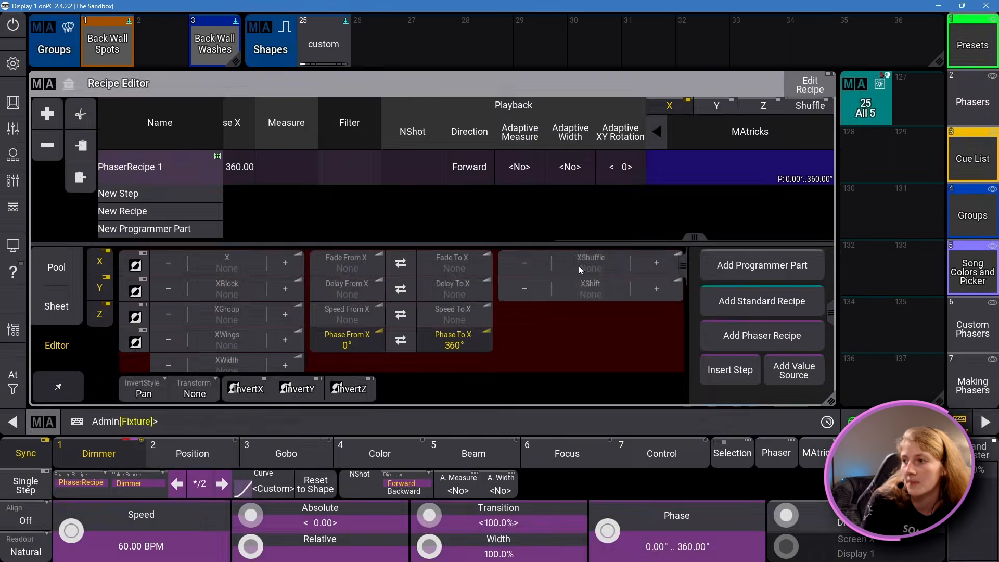
# Step: Set XShuffle to 32 in the phaser recipe's MAtricks
pyautogui.click(581, 270)
pyautogui.write('32')
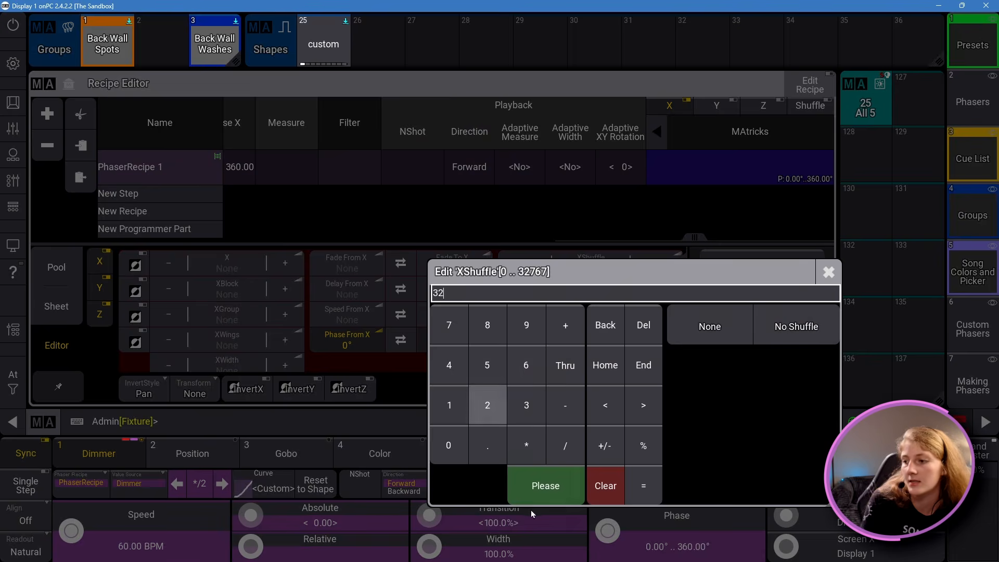
pyautogui.click(540, 484)
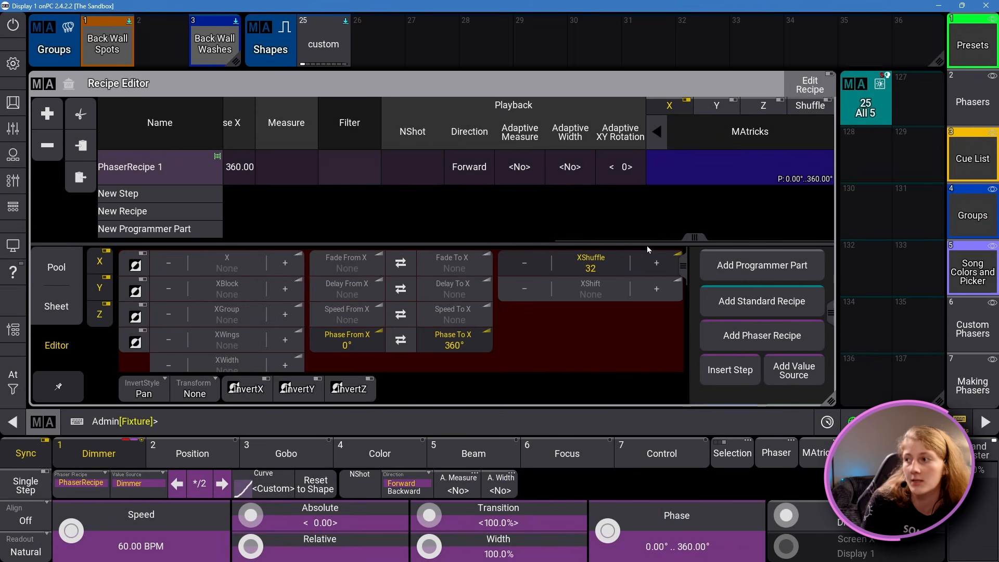
pyautogui.moveTo(693, 238); pyautogui.dragTo(237, 238)
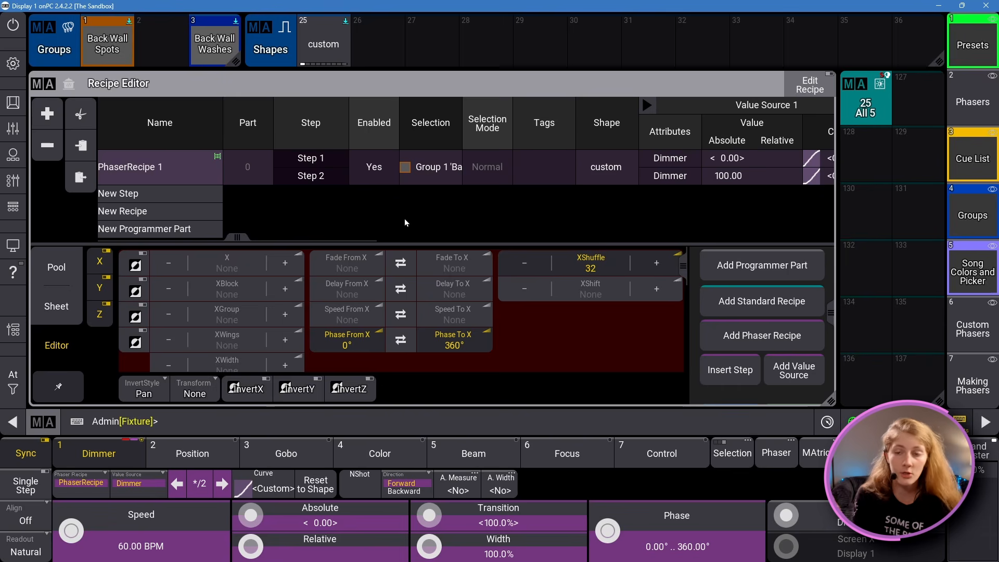
pyautogui.click(56, 267)
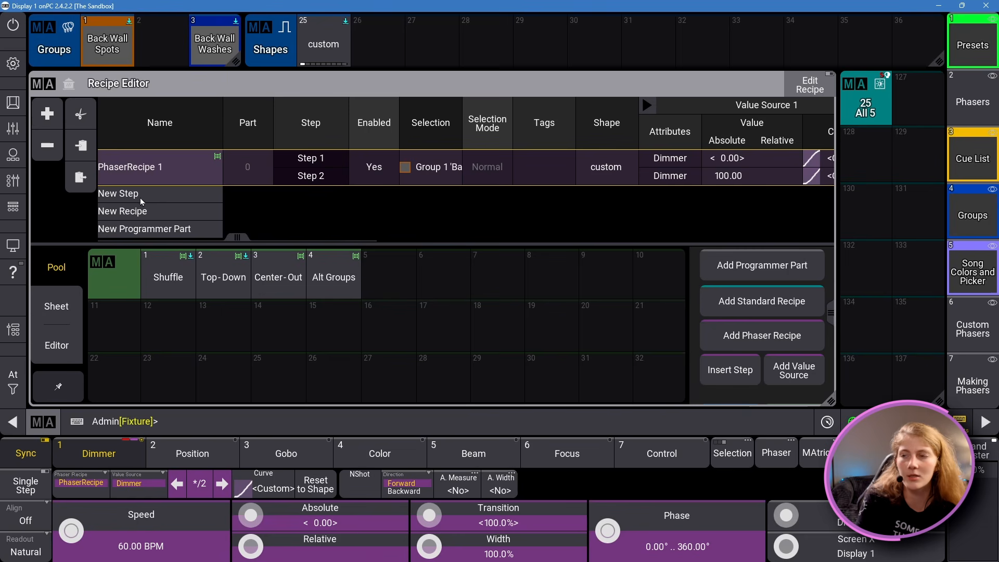
pyautogui.moveTo(243, 237); pyautogui.dragTo(73, 203)
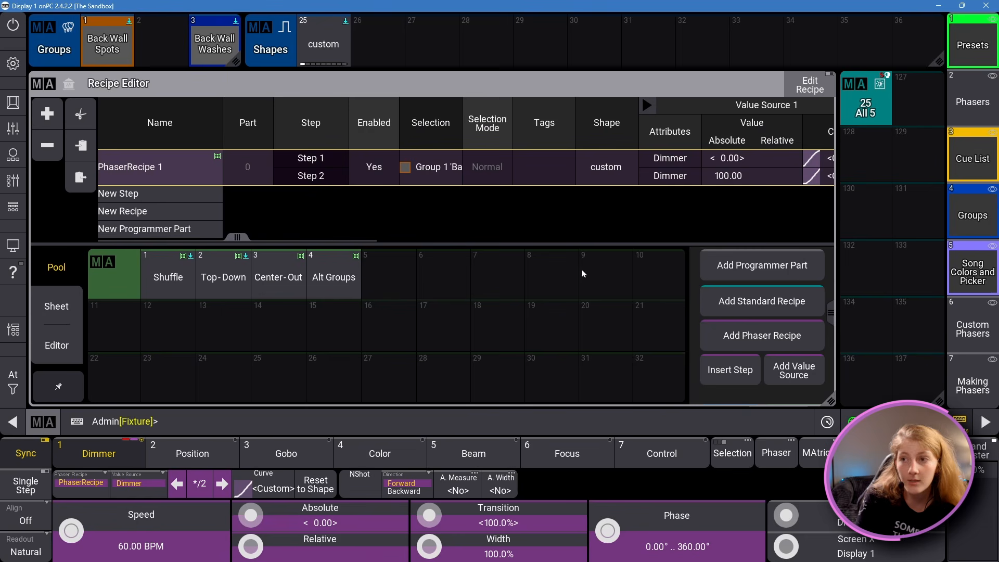
pyautogui.click(391, 165)
pyautogui.click(442, 219)
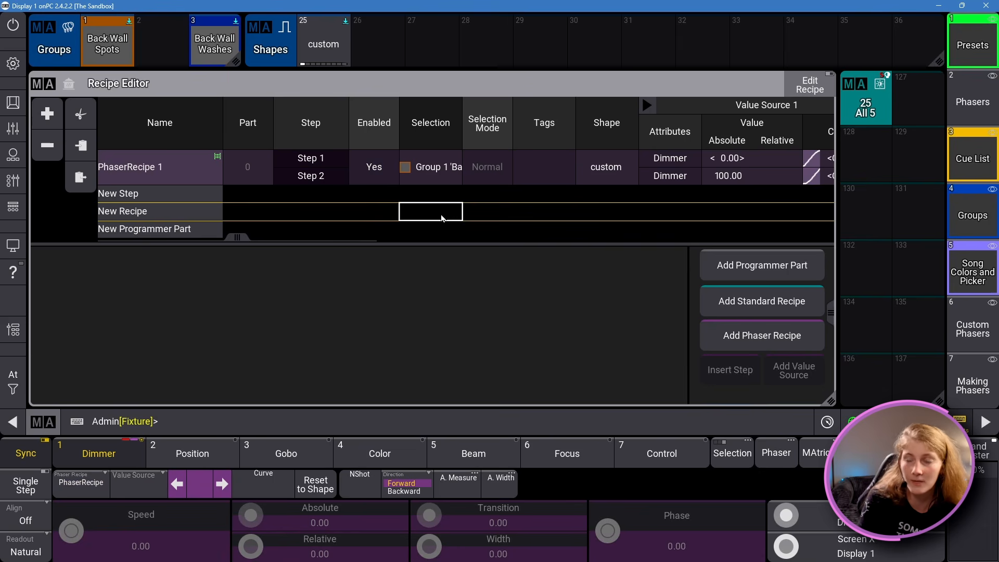
pyautogui.click(448, 177)
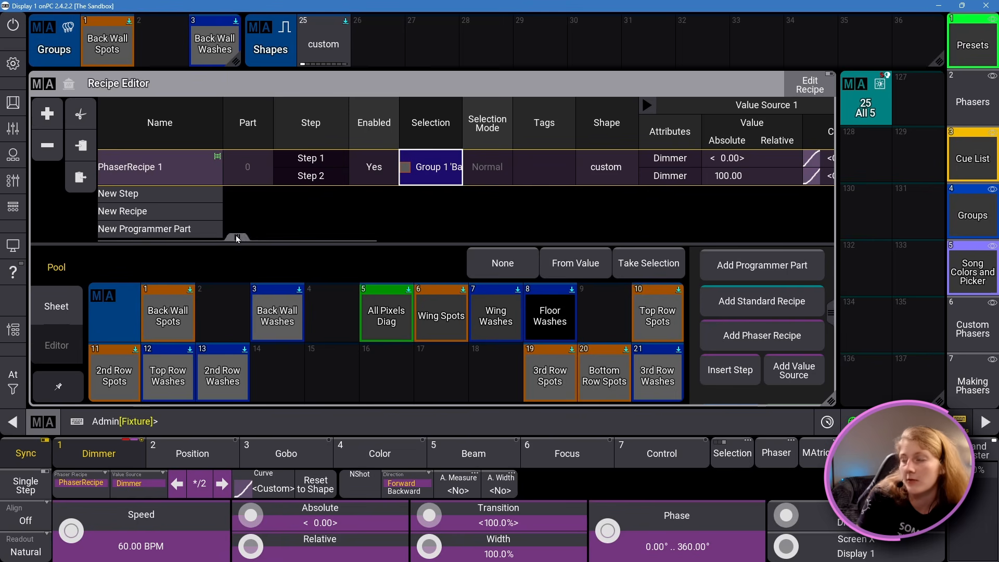
# Step: Examine the phaser recipe's NShot and Direction playback settings, including the available playback directions
pyautogui.moveTo(236, 237); pyautogui.dragTo(654, 248)
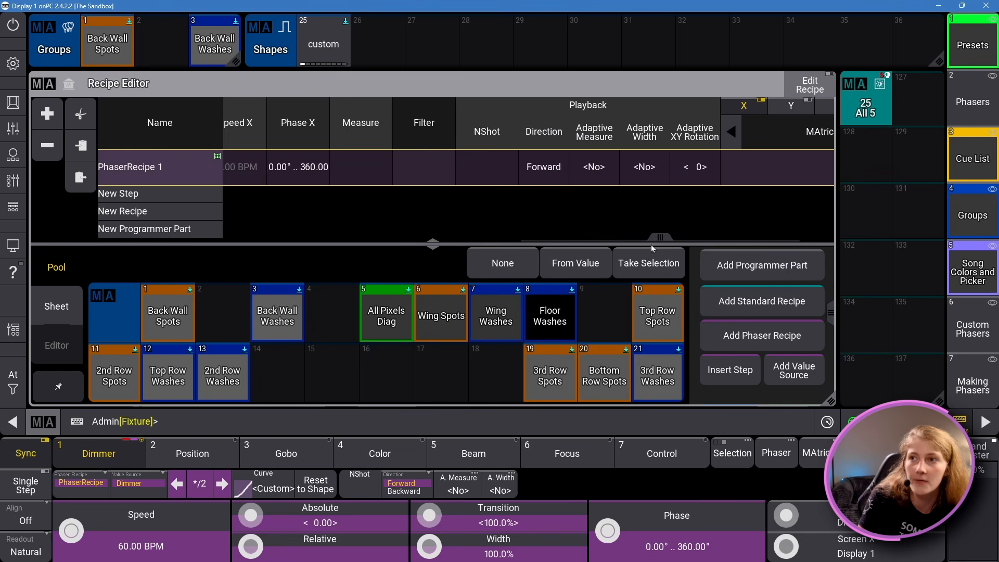
pyautogui.click(495, 165)
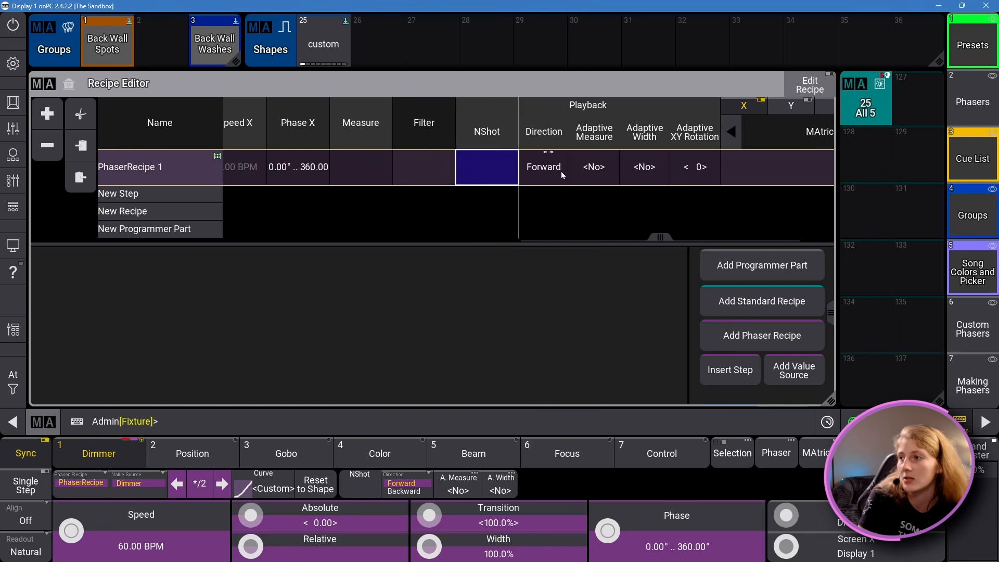
pyautogui.click(539, 163)
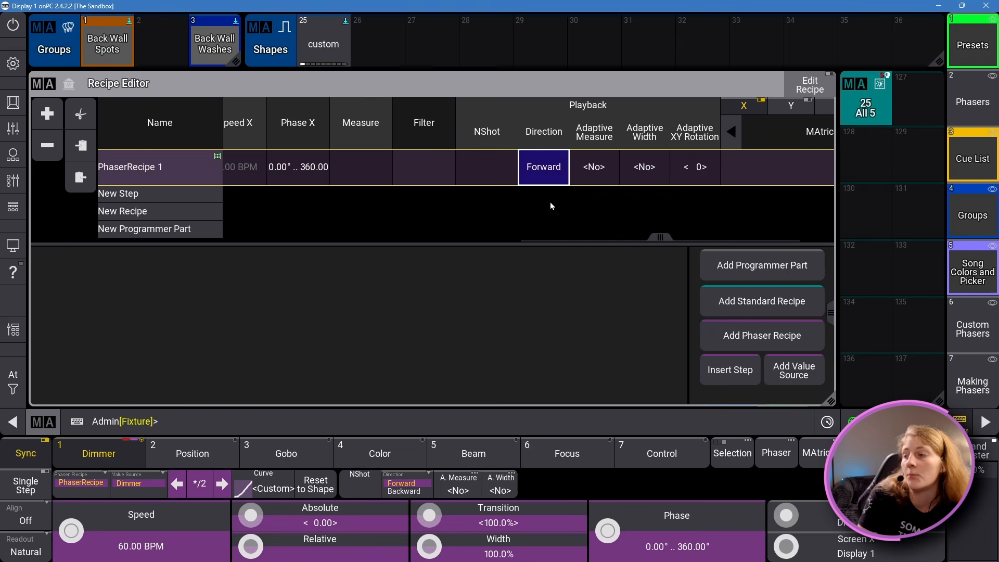
pyautogui.click(502, 175)
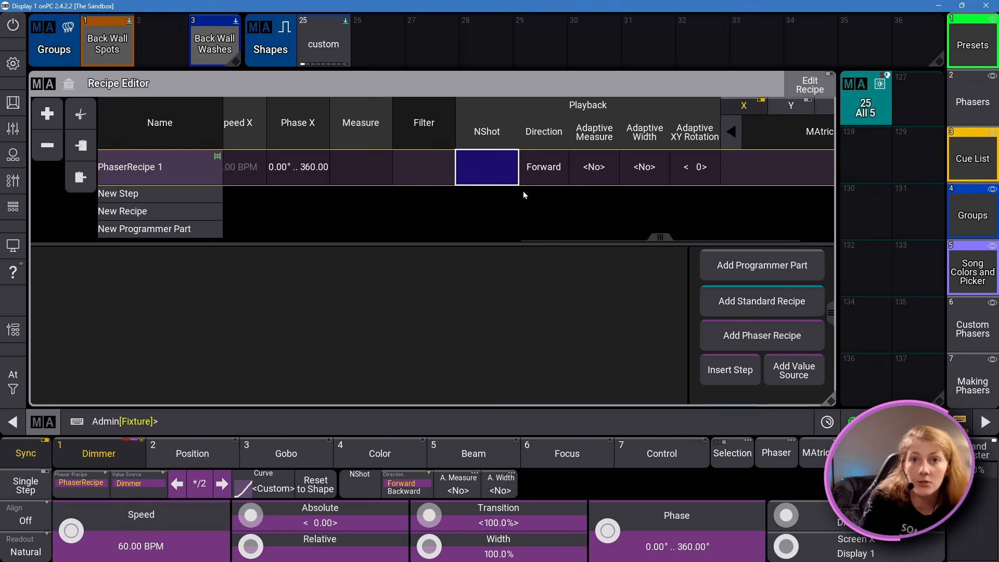
pyautogui.click(549, 171)
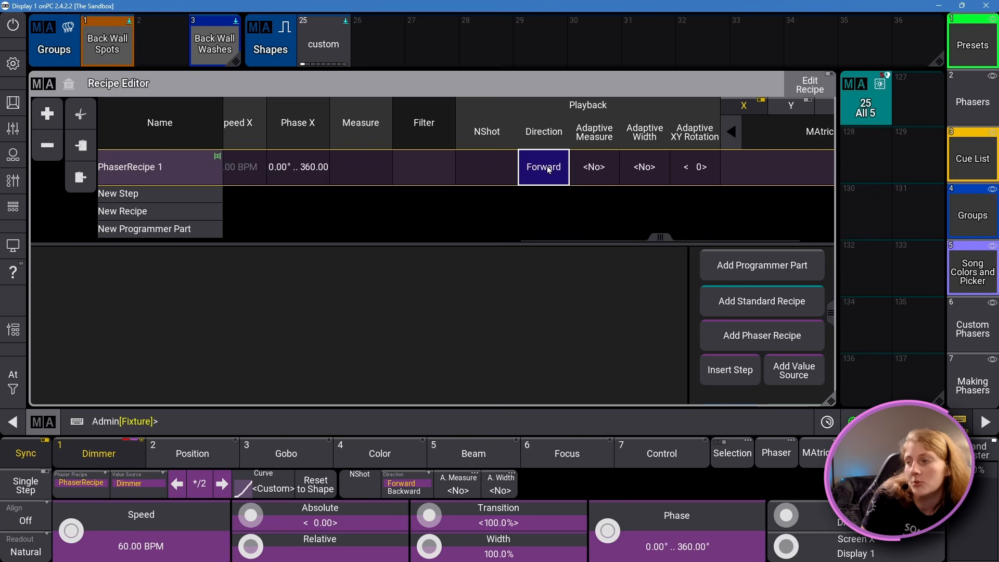
pyautogui.click(548, 170)
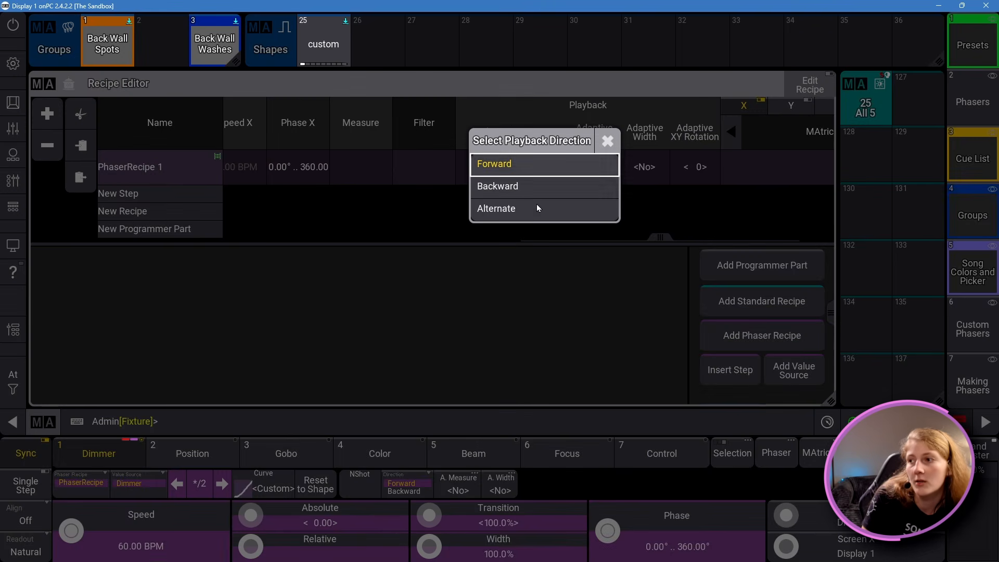
pyautogui.click(605, 140)
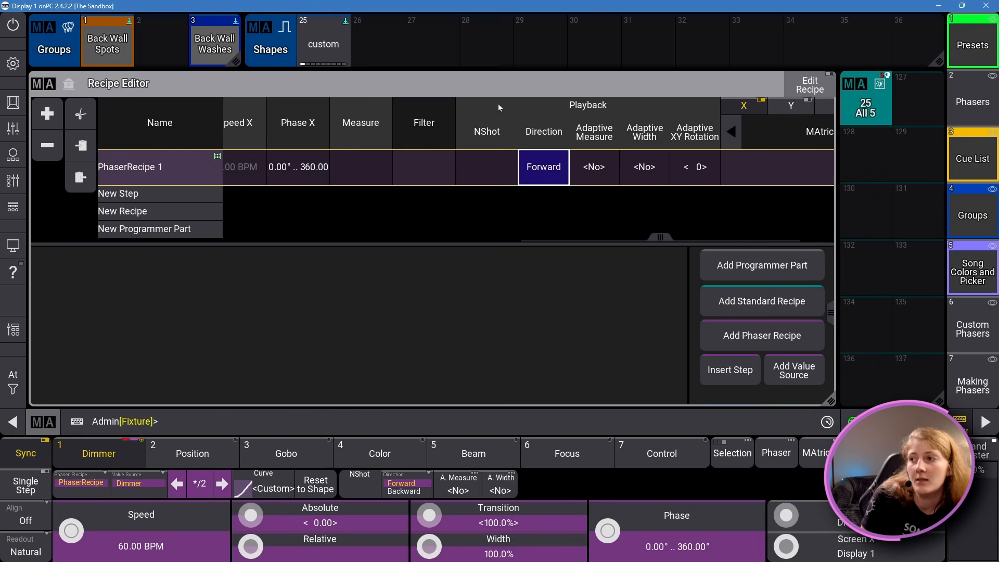
pyautogui.click(481, 163)
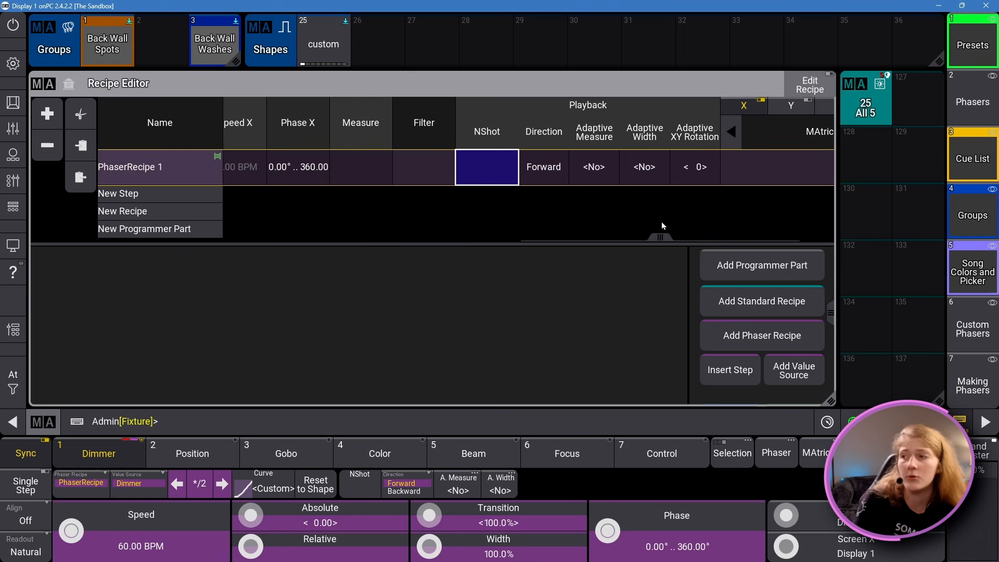
# Step: Hide and restore the action buttons in the Recipe Editor window settings, and close the settings
pyautogui.moveTo(629, 237); pyautogui.dragTo(59, 186)
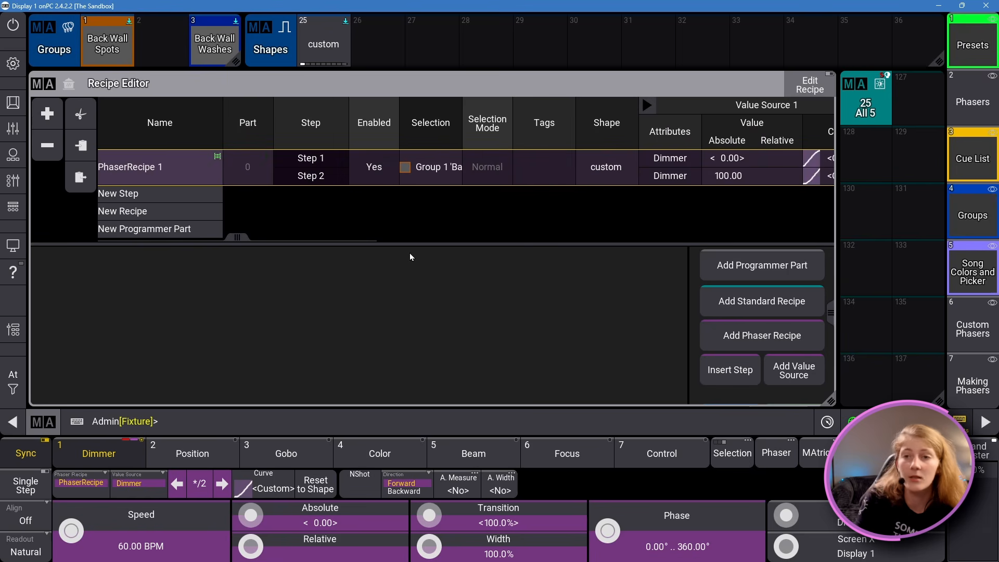
pyautogui.click(369, 178)
pyautogui.click(419, 166)
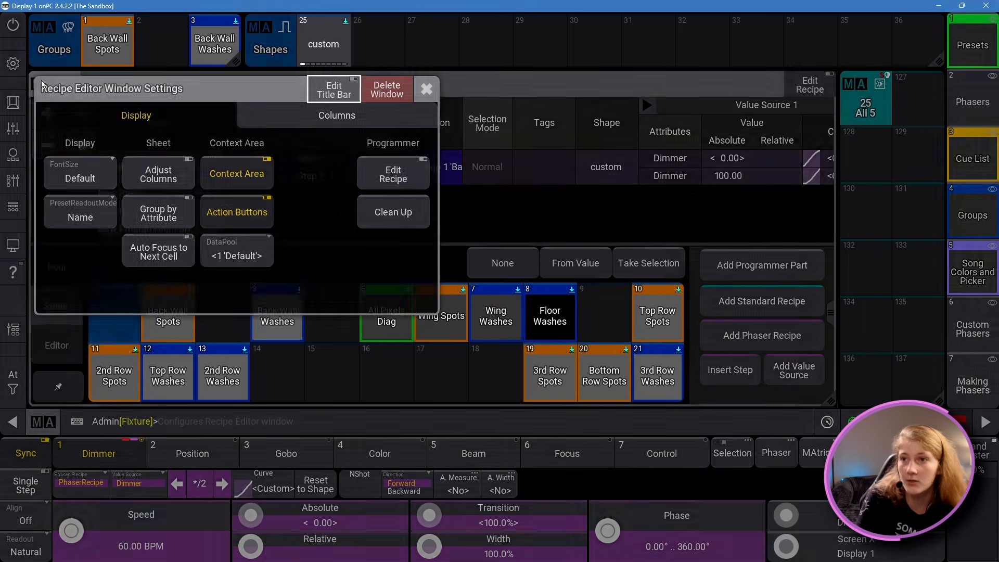
pyautogui.click(43, 84)
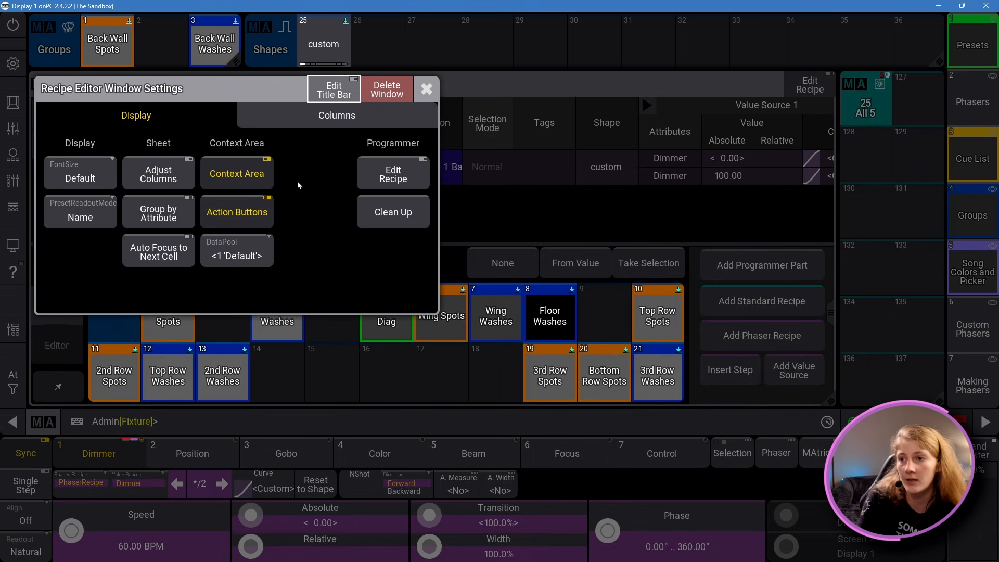
pyautogui.click(263, 219)
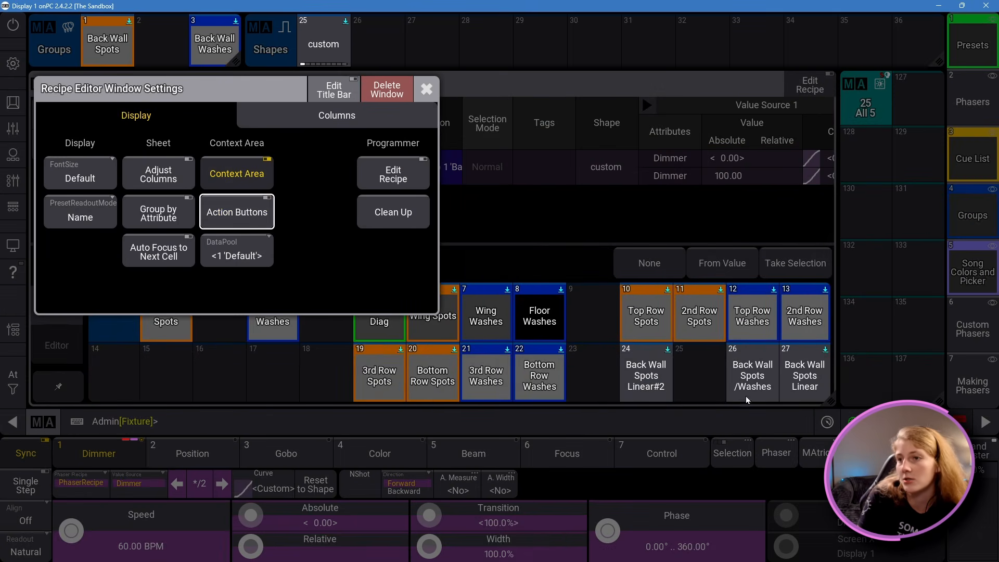
pyautogui.click(262, 211)
pyautogui.click(427, 96)
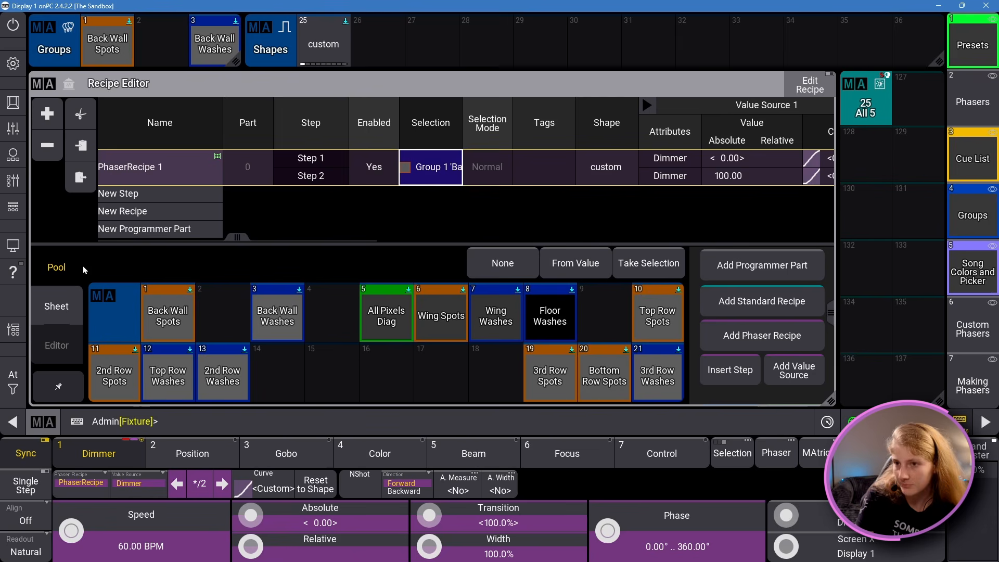
# Step: Enlarge the Recipe Editor's context area and show the groups available for the selection in sheet view and again in pool view
pyautogui.moveTo(423, 243); pyautogui.dragTo(442, 192)
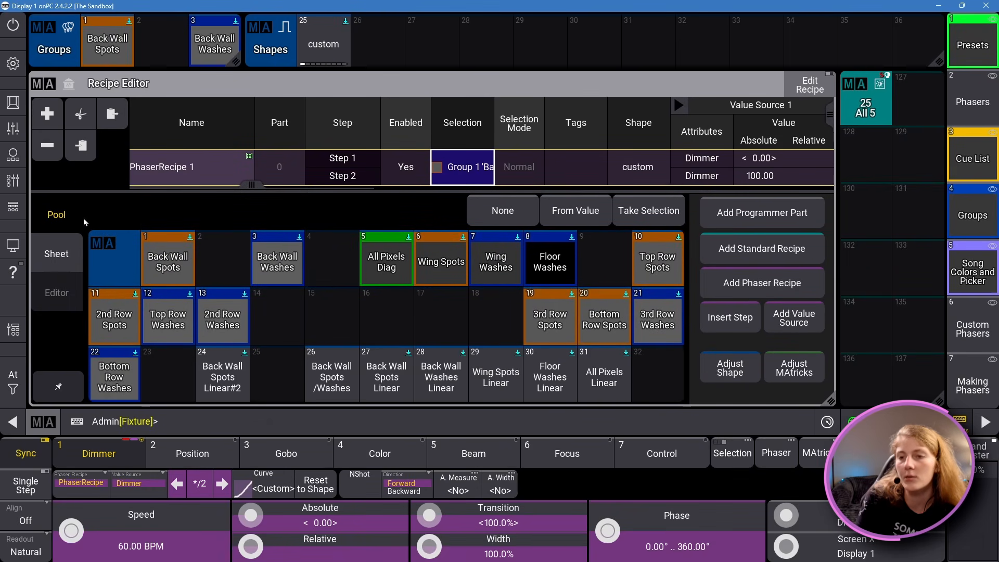
pyautogui.click(458, 155)
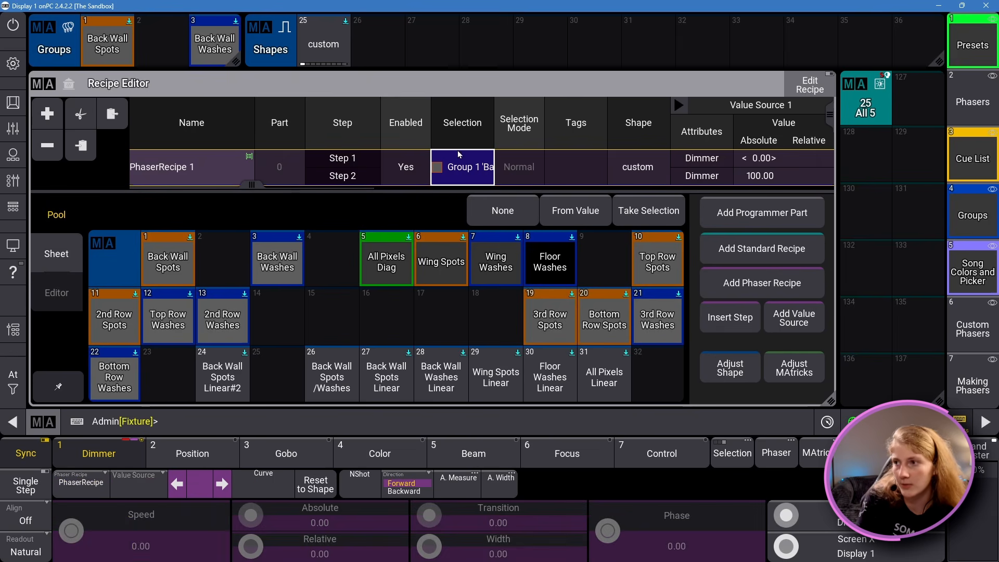
pyautogui.click(56, 254)
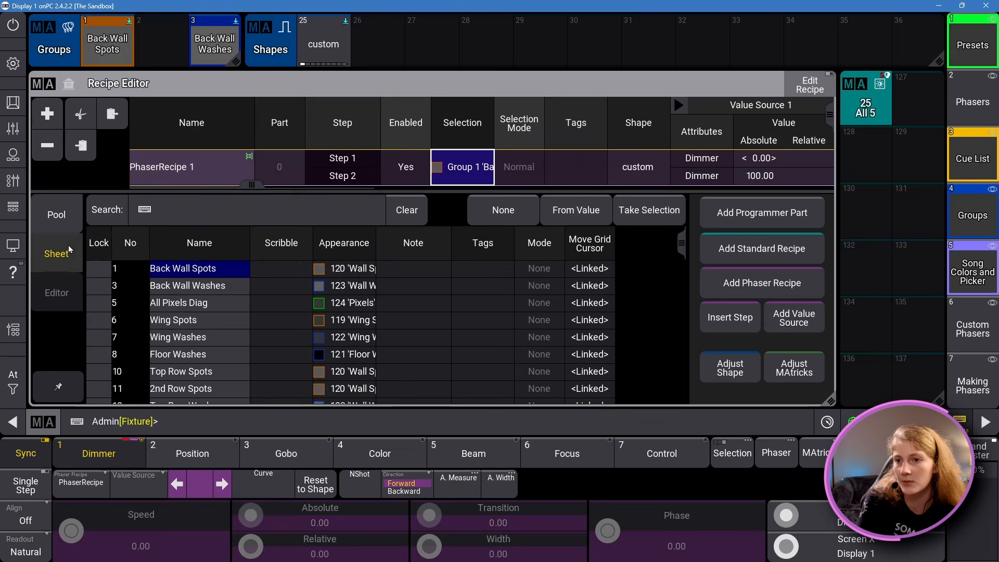
pyautogui.click(59, 217)
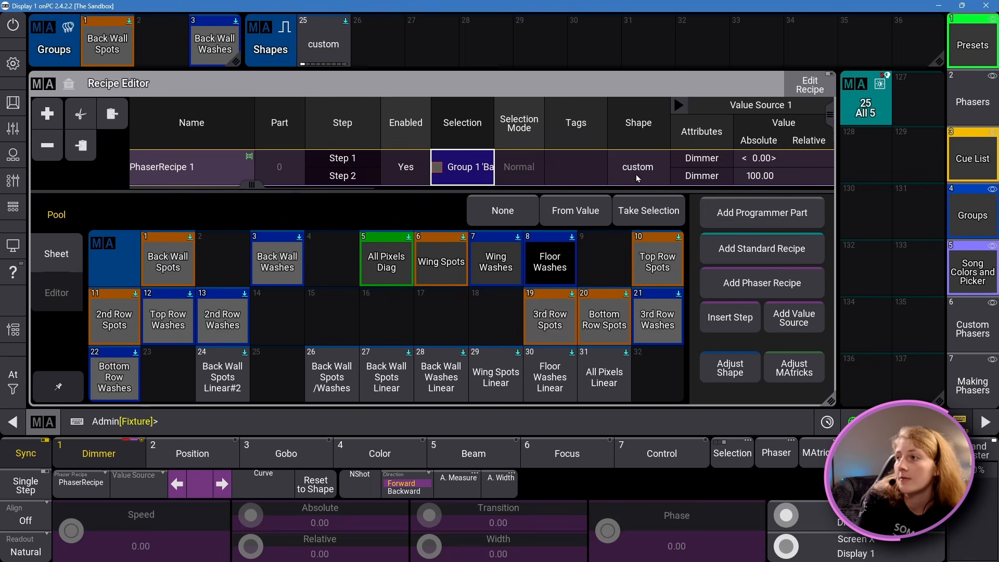
# Step: Show the phaser recipe's shape in the context area's sheet view and in its graphical editor
pyautogui.click(695, 163)
pyautogui.click(657, 163)
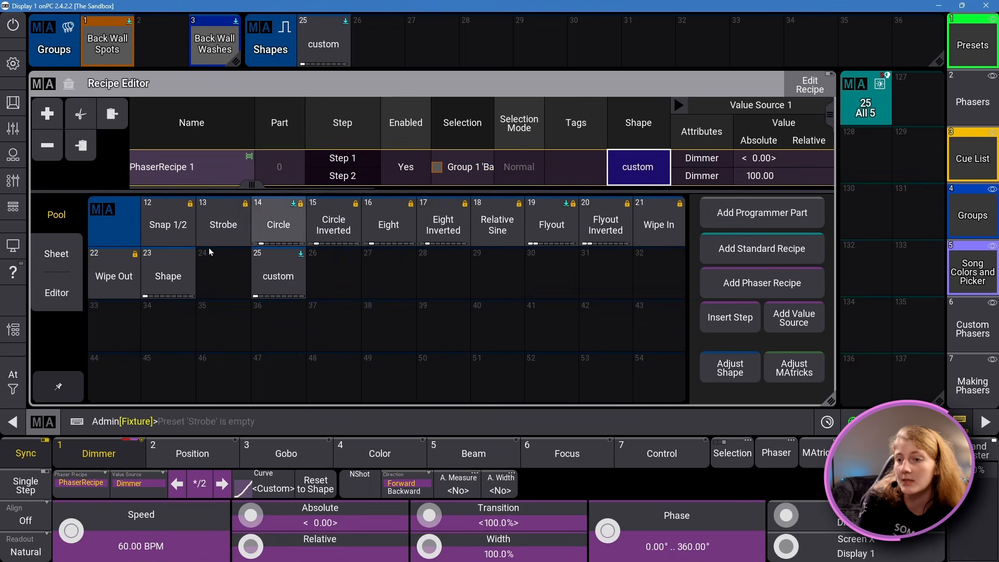
pyautogui.click(56, 254)
pyautogui.click(56, 292)
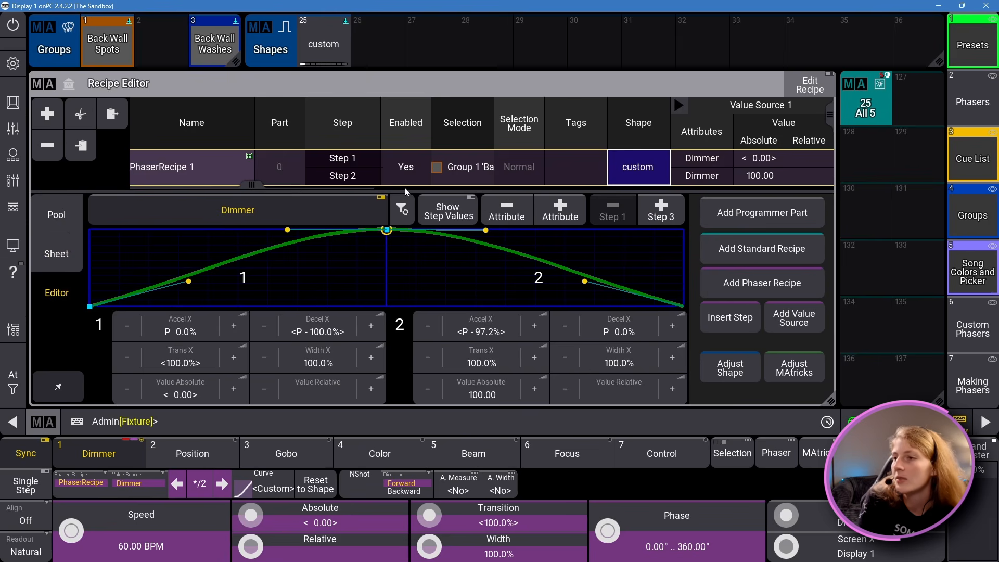
# Step: Browse the Dimmer, Color, Shaper and Universal preset pools available for step 1's absolute Dimmer value
pyautogui.moveTo(252, 185); pyautogui.dragTo(326, 186)
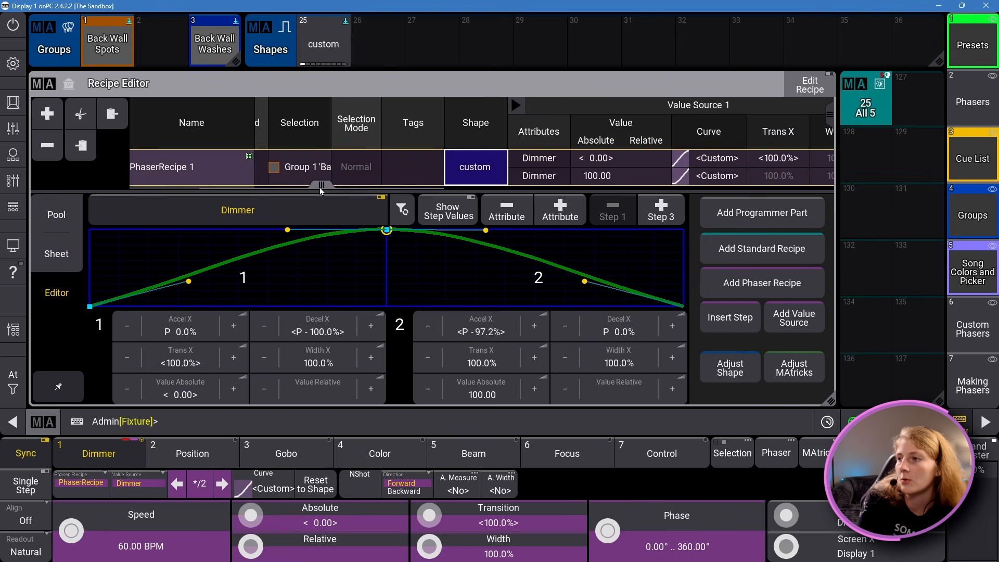
pyautogui.click(609, 154)
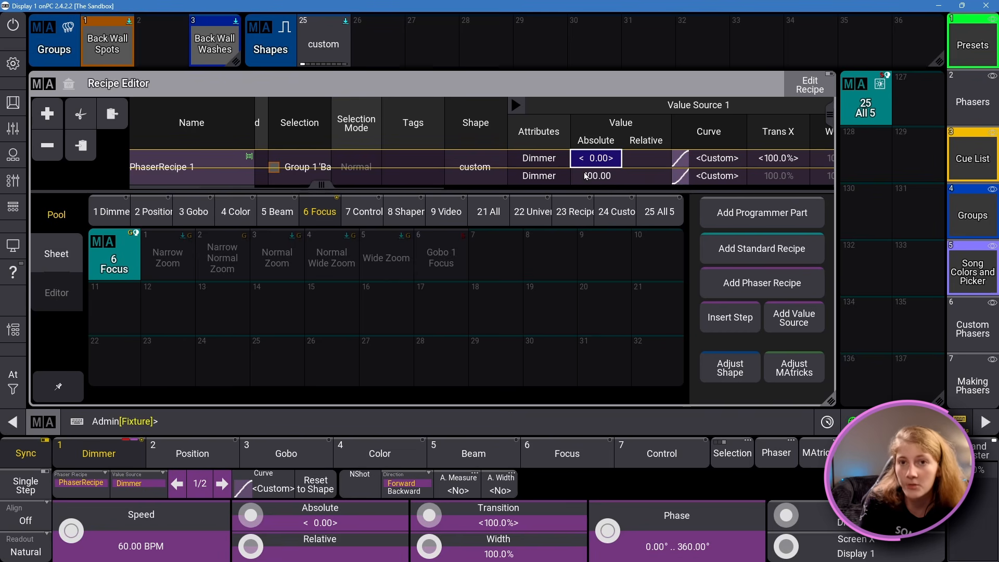
pyautogui.click(111, 212)
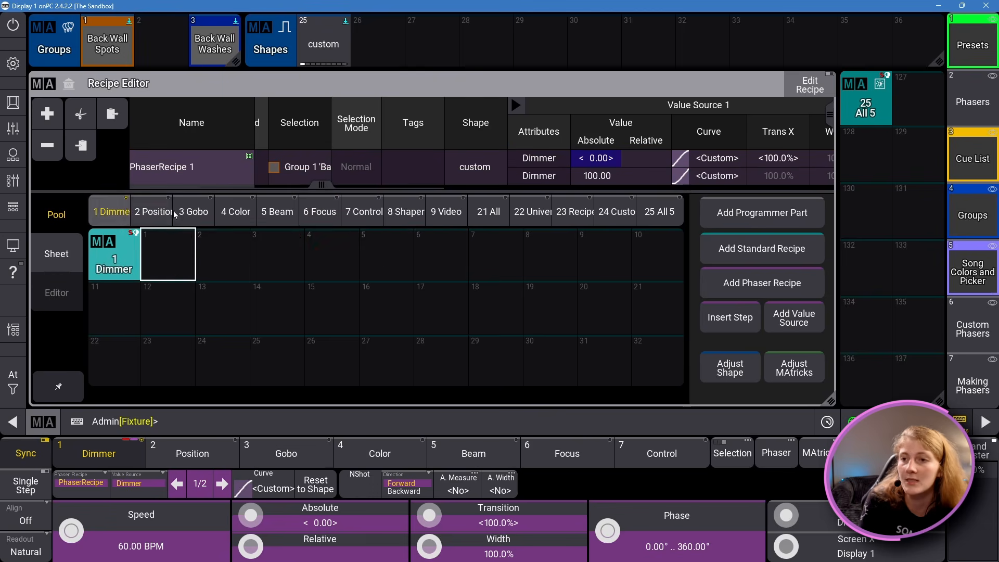
pyautogui.click(235, 211)
pyautogui.click(405, 211)
pyautogui.click(530, 211)
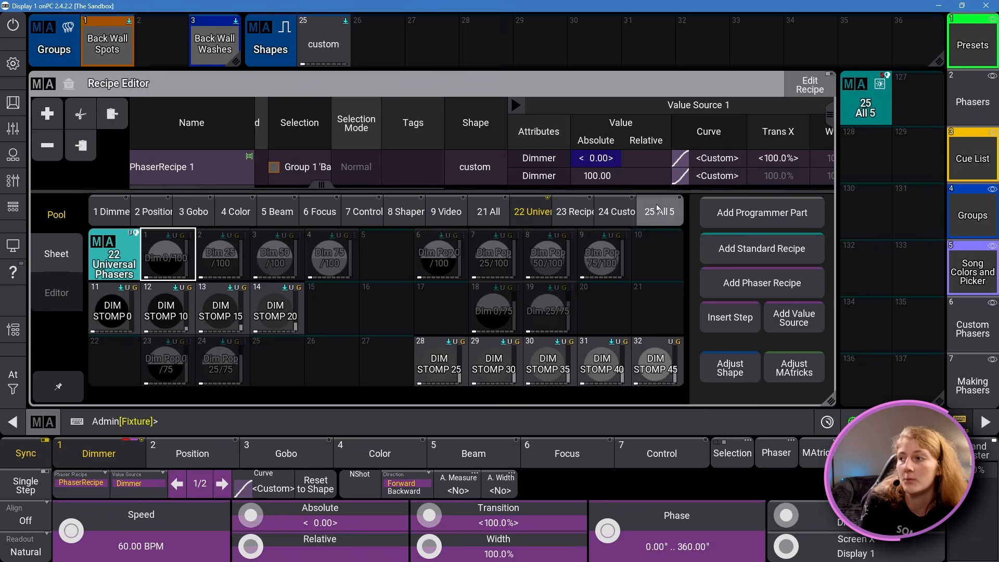
# Step: Browse the 25 All 5, 21 All and 9 Video preset pools for step 1's absolute Dimmer value
pyautogui.click(658, 210)
pyautogui.click(488, 211)
pyautogui.click(453, 211)
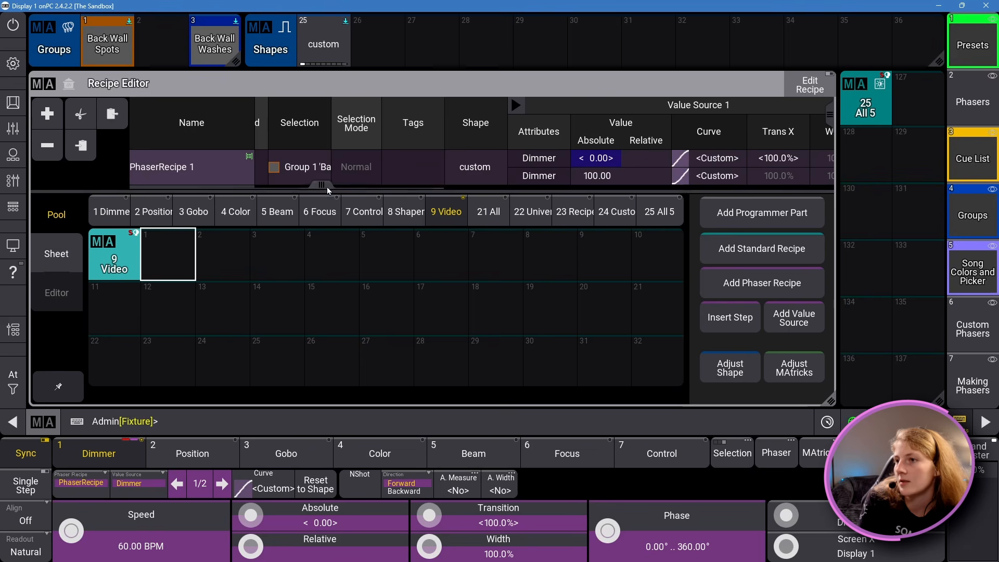
# Step: Show the MAtricks available for PhaserRecipe 1 in the context area's pool, editor and sheet views
pyautogui.moveTo(324, 186); pyautogui.dragTo(729, 204)
pyautogui.click(757, 180)
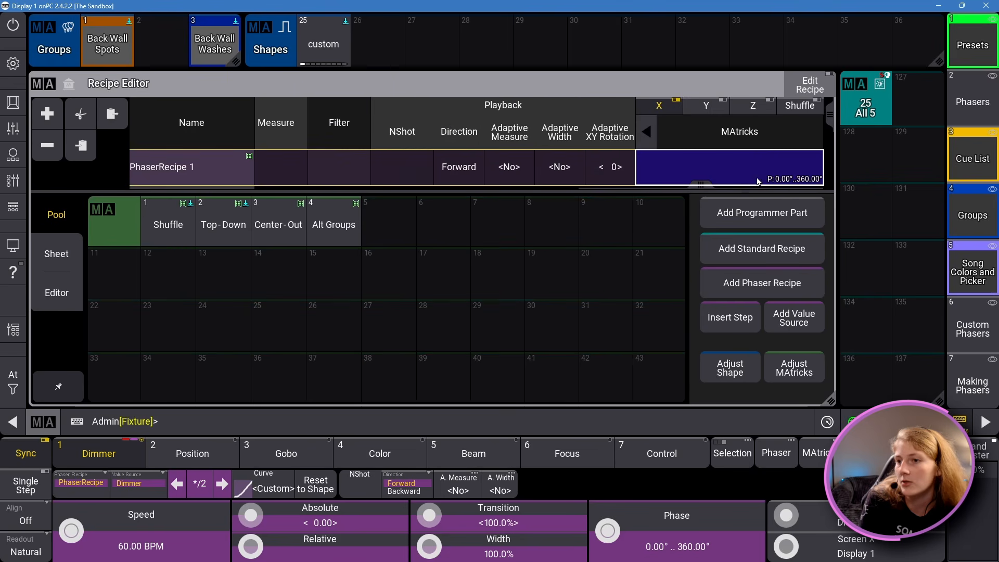
pyautogui.click(58, 253)
pyautogui.click(66, 283)
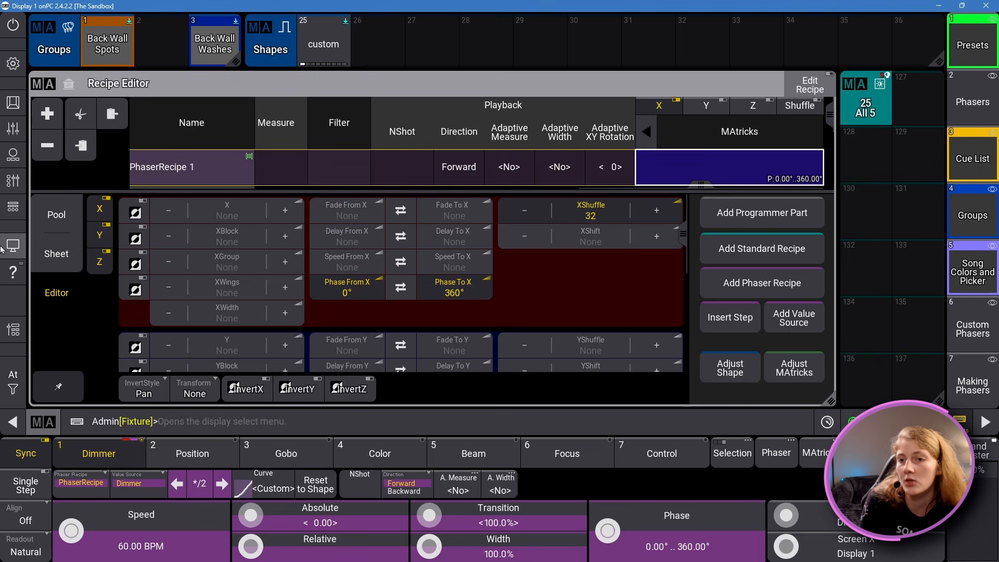
pyautogui.click(74, 217)
pyautogui.click(56, 253)
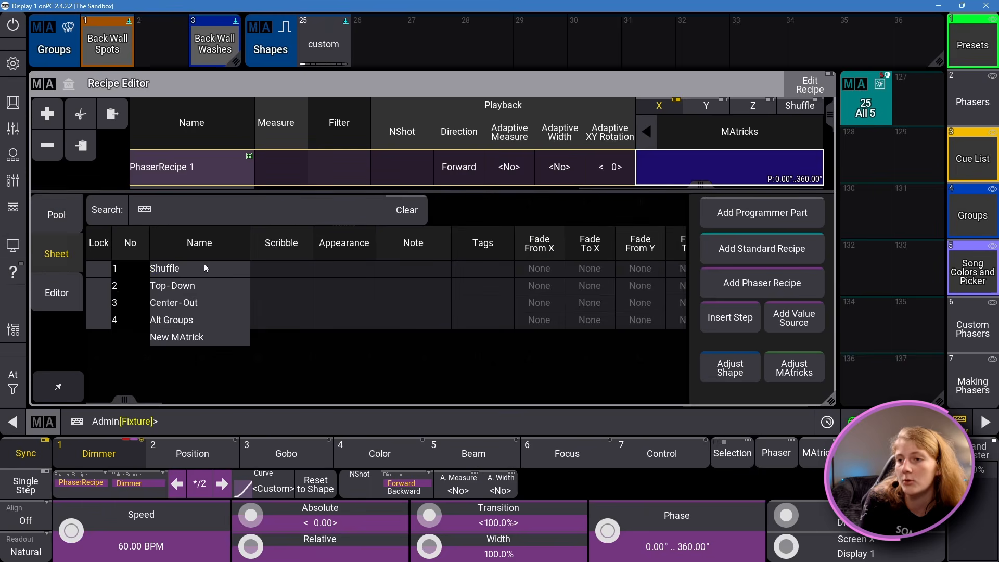
pyautogui.click(61, 213)
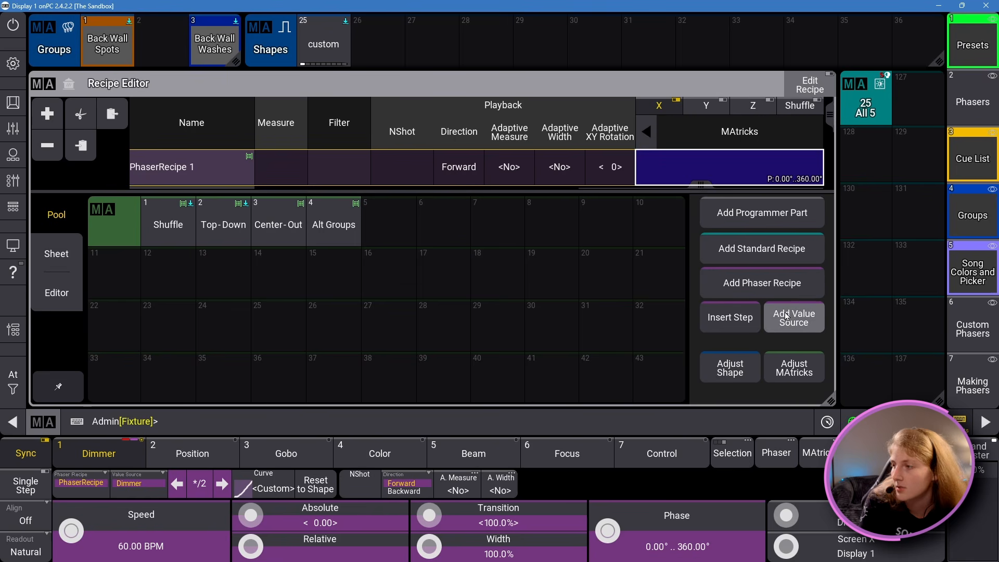
# Step: Bring up the recipe's shape with Adjust Shape and its MAtricks with Adjust MAtricks
pyautogui.click(731, 369)
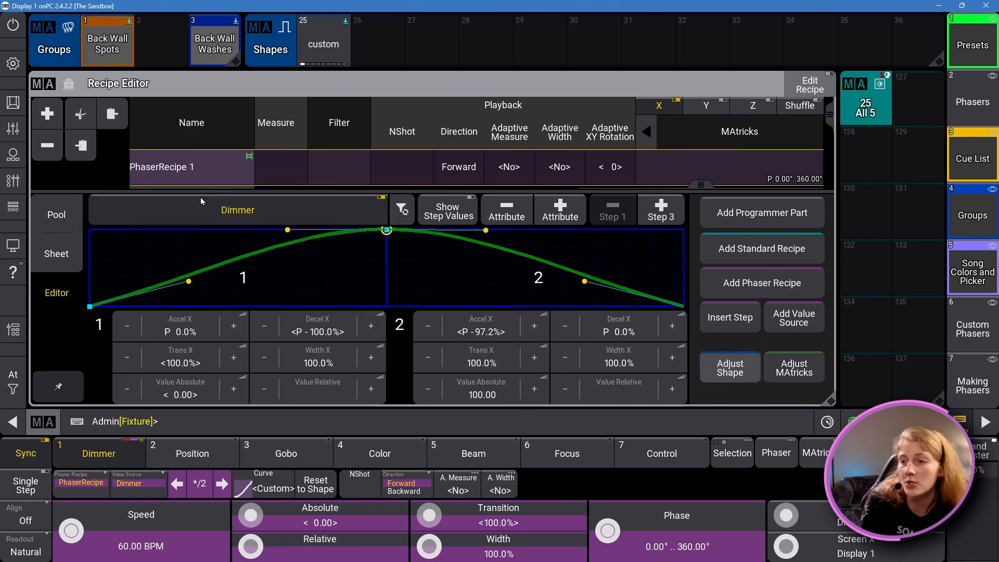
pyautogui.click(807, 366)
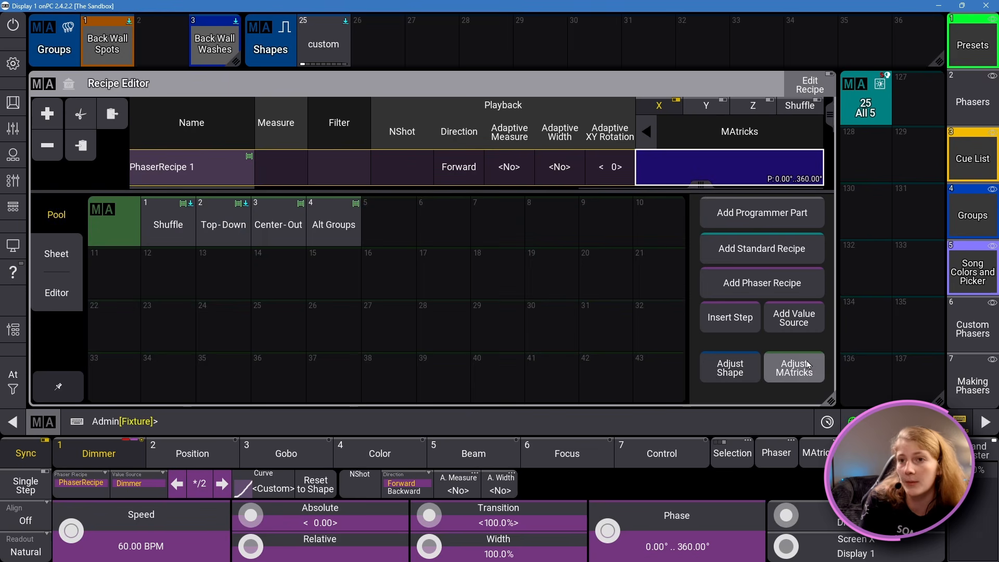
# Step: Shrink the context area and show the recipe types offered for a new recipe, without creating one
pyautogui.moveTo(456, 191); pyautogui.dragTo(470, 295)
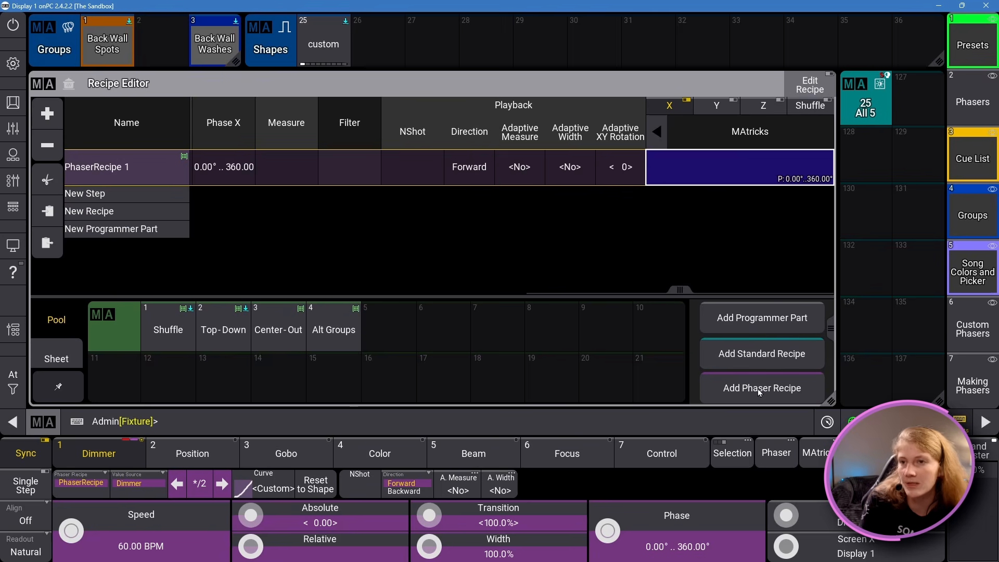
pyautogui.click(135, 210)
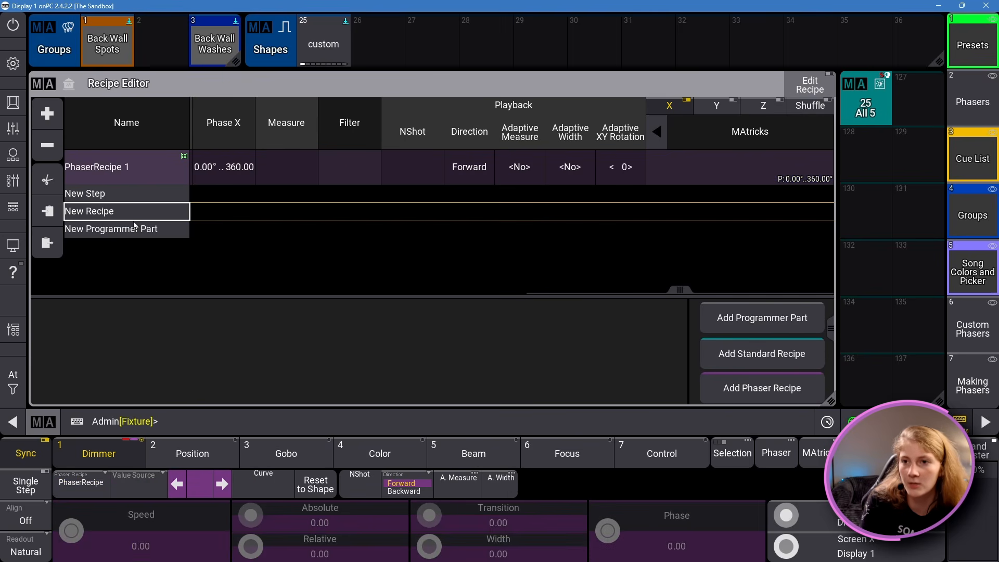
pyautogui.click(130, 213)
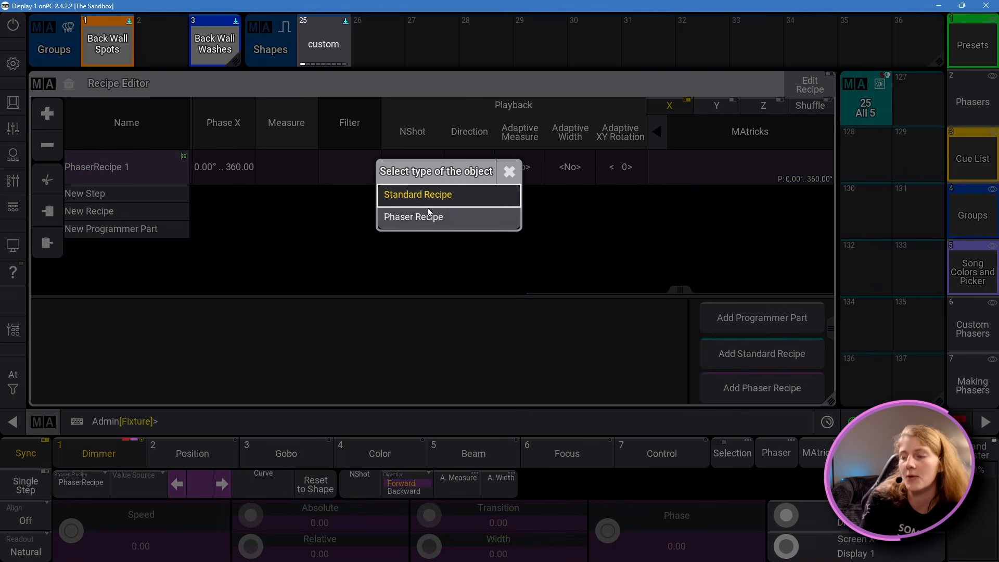
pyautogui.click(509, 175)
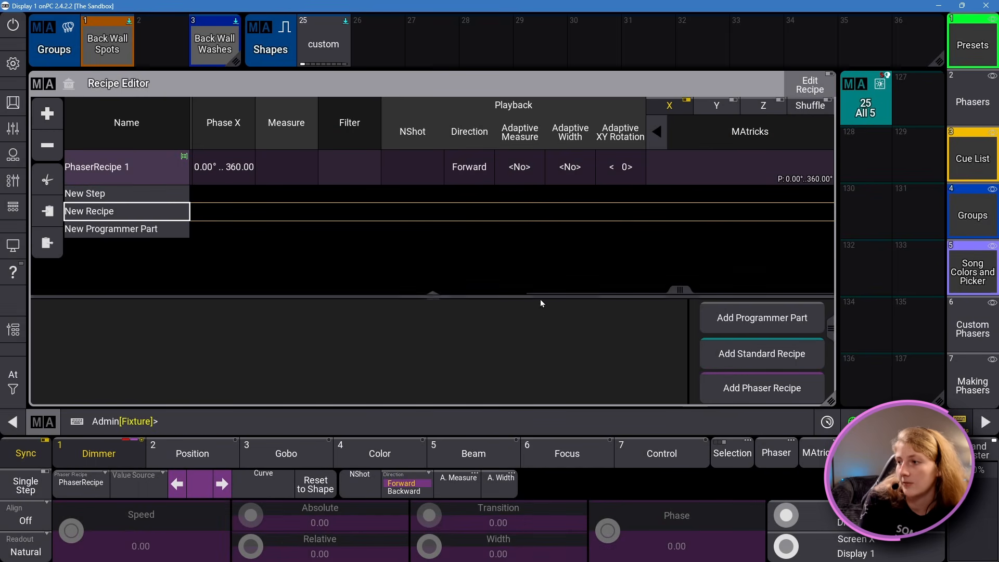
pyautogui.moveTo(547, 299); pyautogui.dragTo(704, 258)
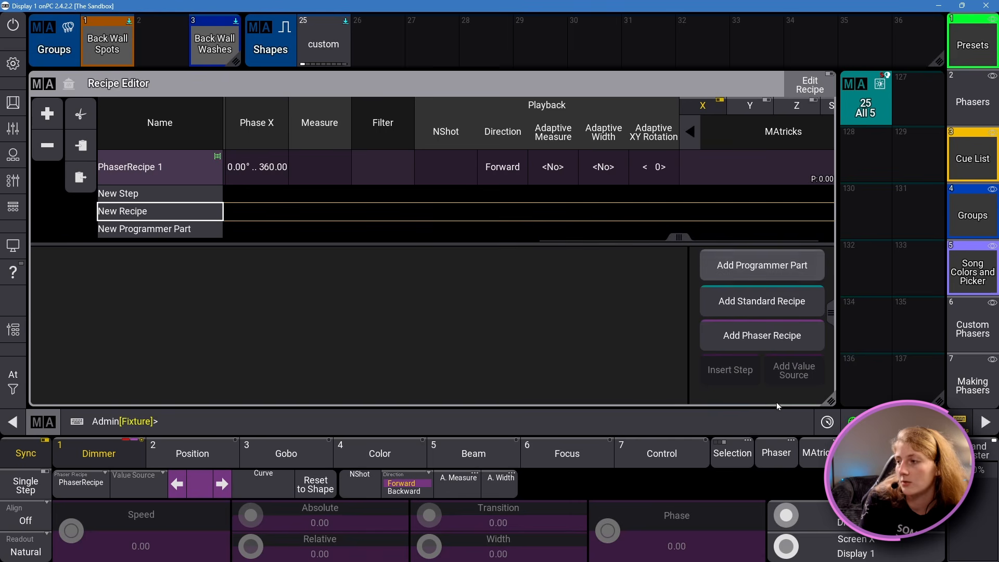
pyautogui.moveTo(564, 243); pyautogui.dragTo(577, 302)
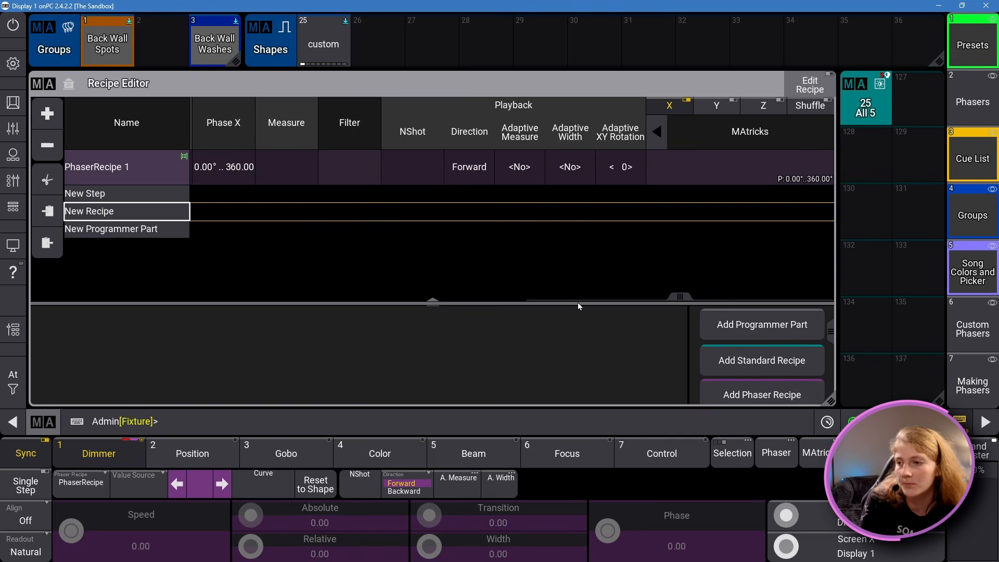
# Step: Clear the programmer and select the Back Wall Spots group
pyautogui.press('Escape')
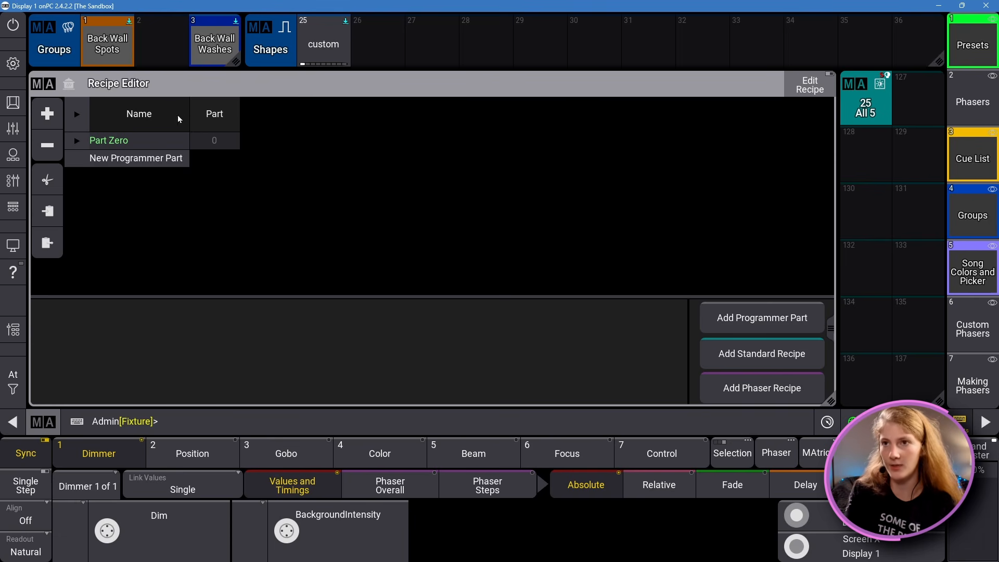
pyautogui.click(118, 57)
# Step: Look through the Dimmer's Phaser Overall and Phaser Steps layers and the Phaser Editor, and close the editor
pyautogui.click(390, 485)
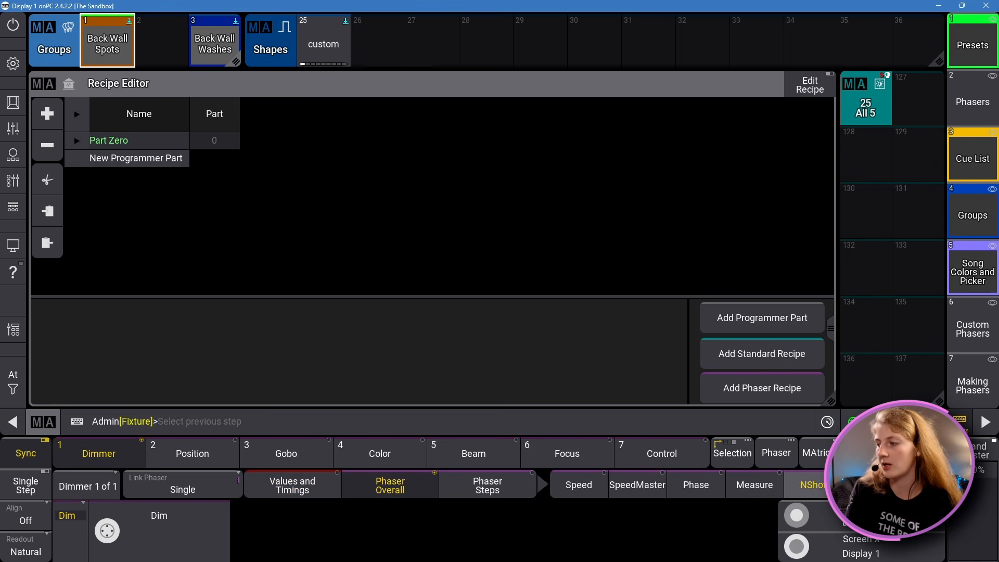
pyautogui.click(488, 488)
pyautogui.click(425, 484)
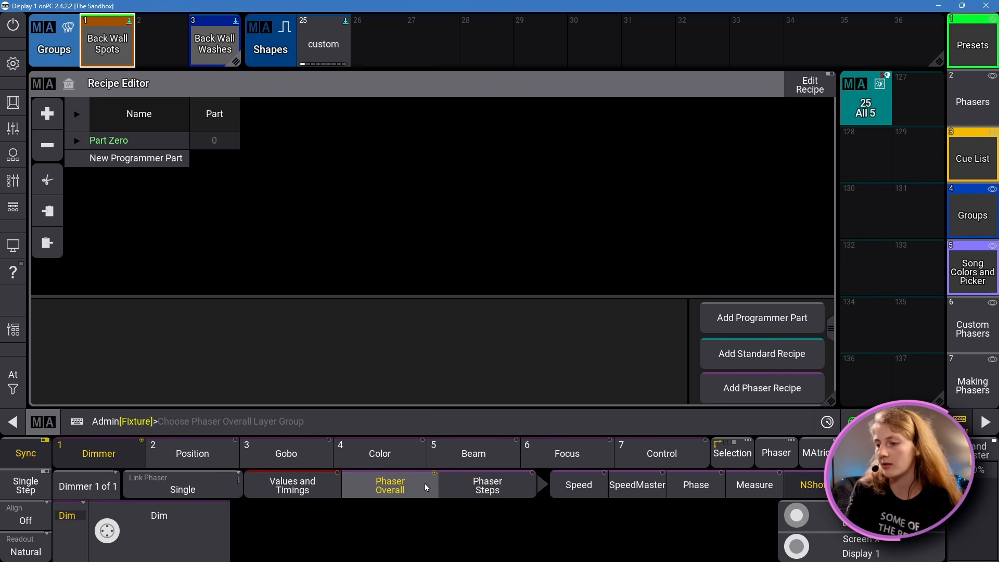
pyautogui.click(424, 482)
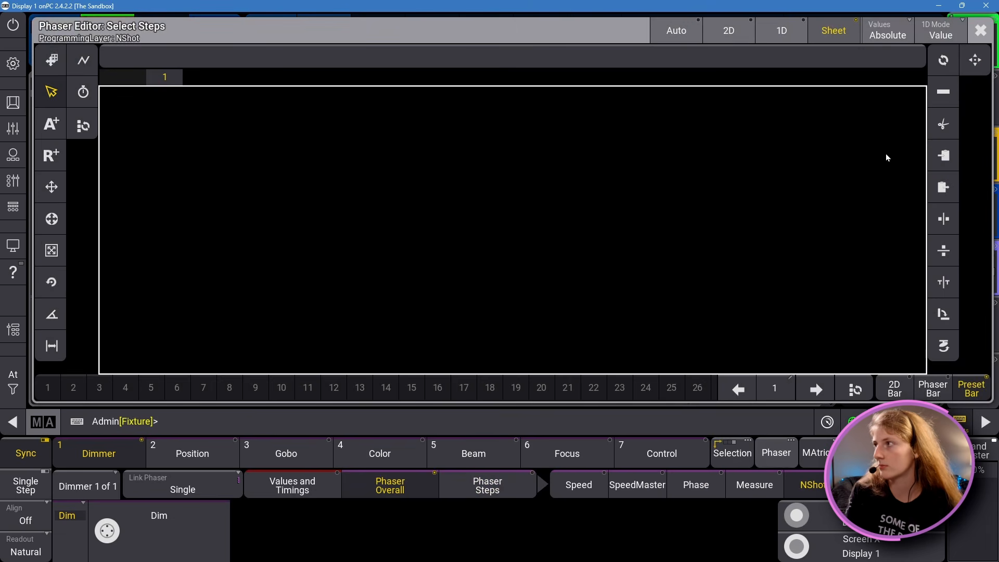
pyautogui.click(980, 30)
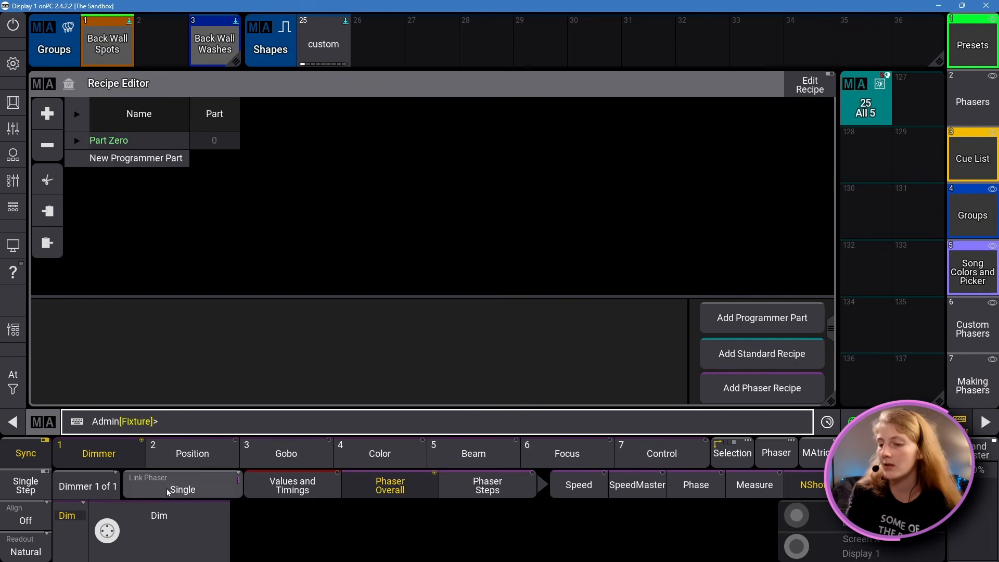
# Step: Set the Back Wall Spots' absolute Dim value to 100 for step 1
pyautogui.click(292, 485)
pyautogui.click(204, 518)
pyautogui.click(236, 309)
pyautogui.click(234, 361)
pyautogui.click(234, 361)
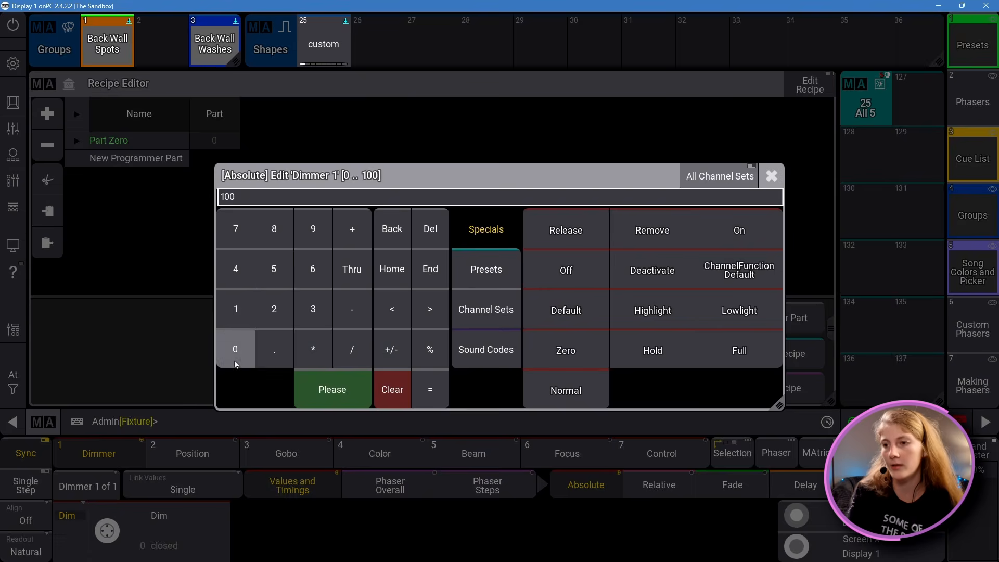
pyautogui.click(338, 395)
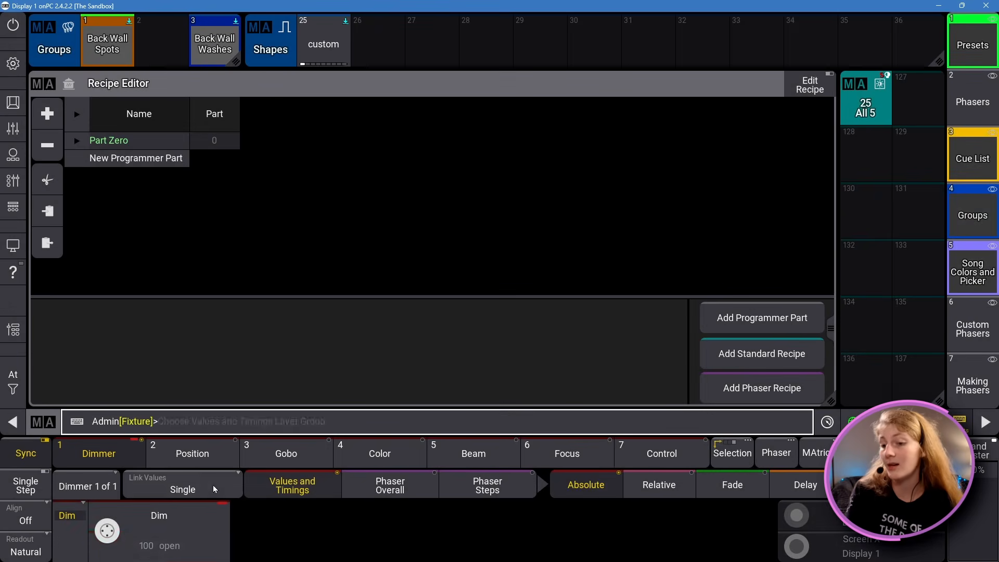
# Step: Set the Back Wall Spots' absolute Dim value to 0 for step 2
pyautogui.click(155, 515)
pyautogui.click(235, 349)
pyautogui.click(329, 388)
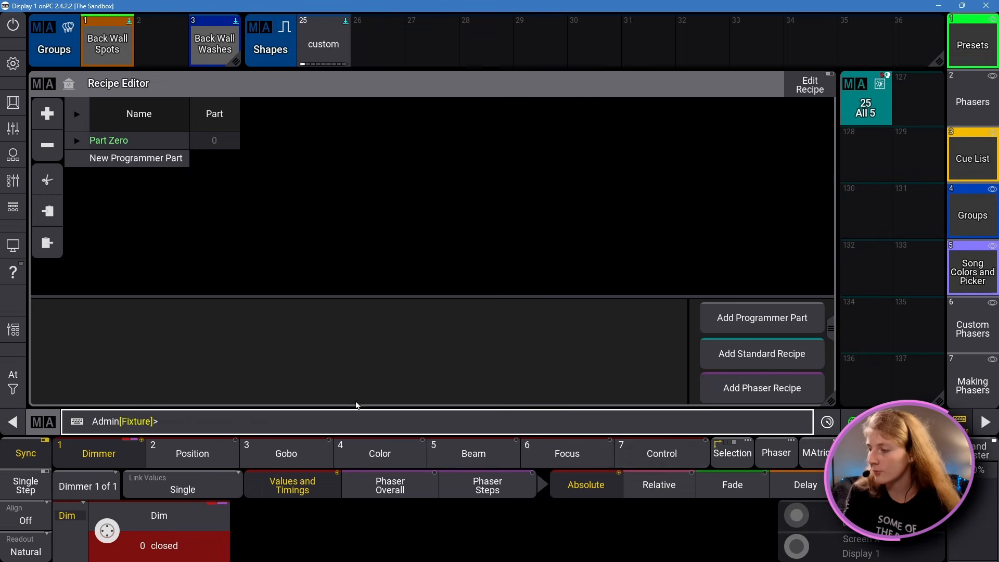
# Step: Examine the two-step dimmer phaser's sheet rows and available forms in the Phaser Editor, and close the editor
pyautogui.click(780, 453)
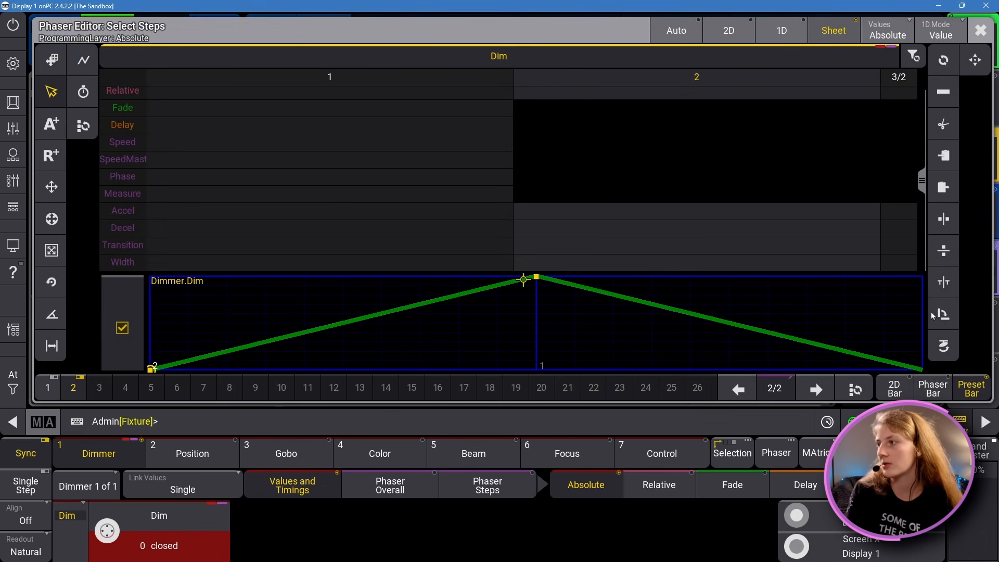
pyautogui.click(83, 61)
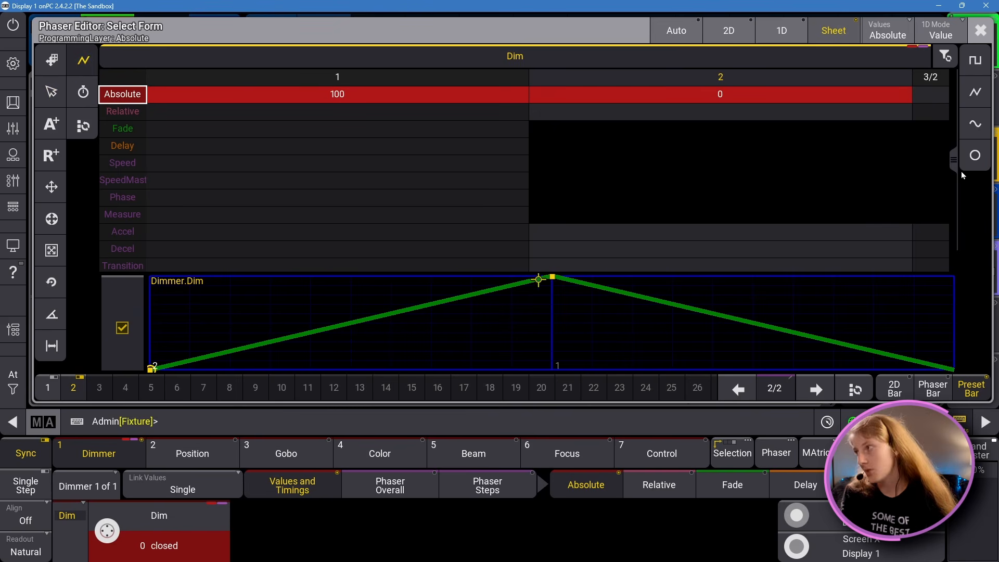
pyautogui.scroll(-1, 935, 229)
pyautogui.scroll(-1, 936, 233)
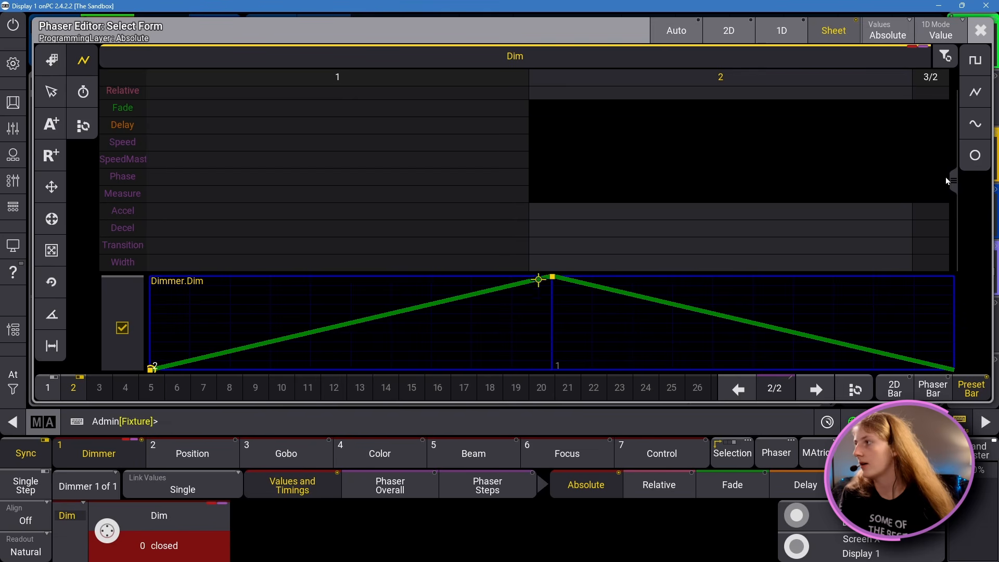
pyautogui.scroll(2, 955, 174)
pyautogui.click(981, 30)
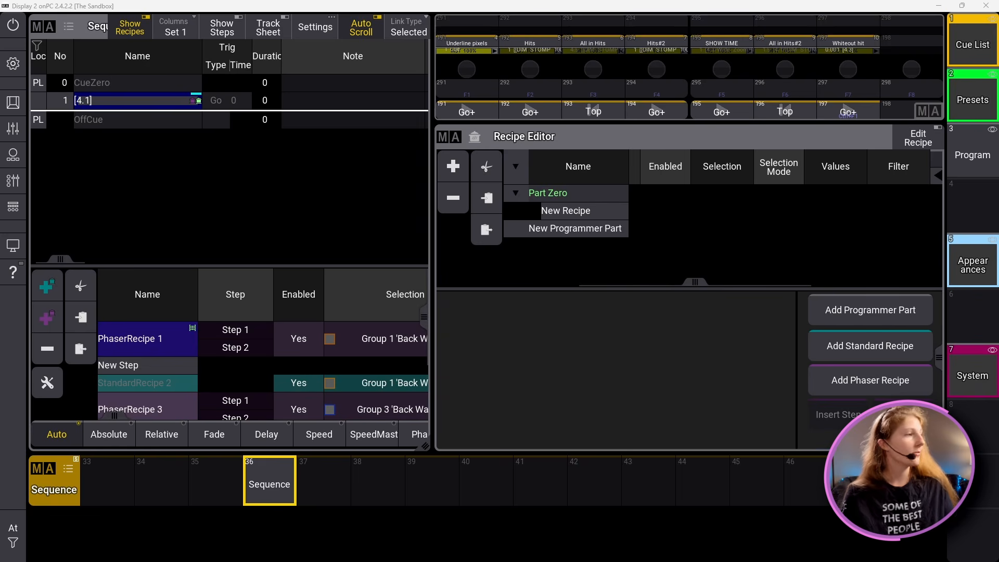
# Step: Select cue 1 in the sequence sheet and examine StandardRecipe 2's values, enabled state and selection in the enlarged recipe list
pyautogui.click(197, 104)
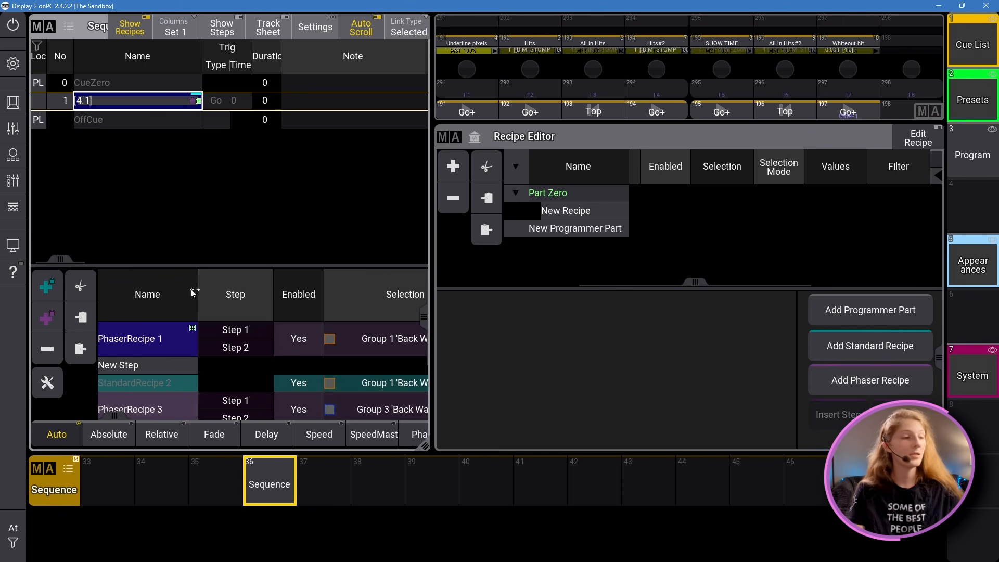
pyautogui.moveTo(227, 267); pyautogui.dragTo(257, 186)
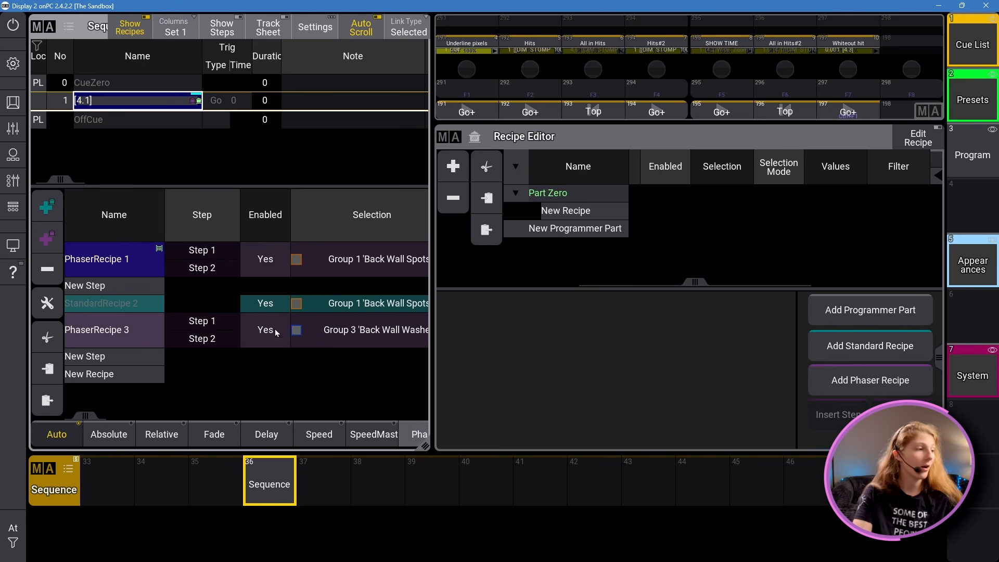
pyautogui.moveTo(77, 415); pyautogui.dragTo(140, 417)
pyautogui.click(236, 302)
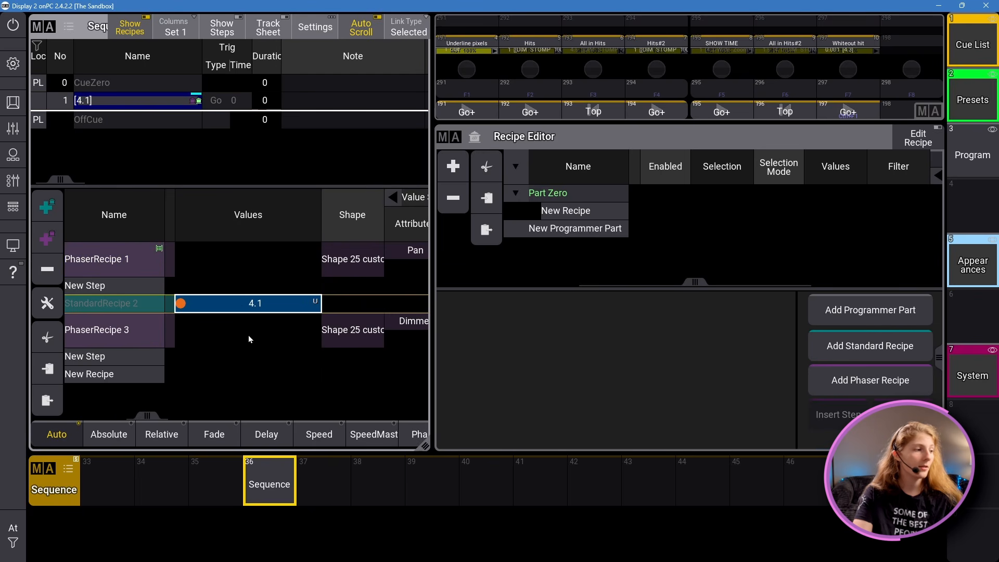
pyautogui.moveTo(138, 416); pyautogui.dragTo(118, 383)
pyautogui.click(284, 304)
pyautogui.click(388, 305)
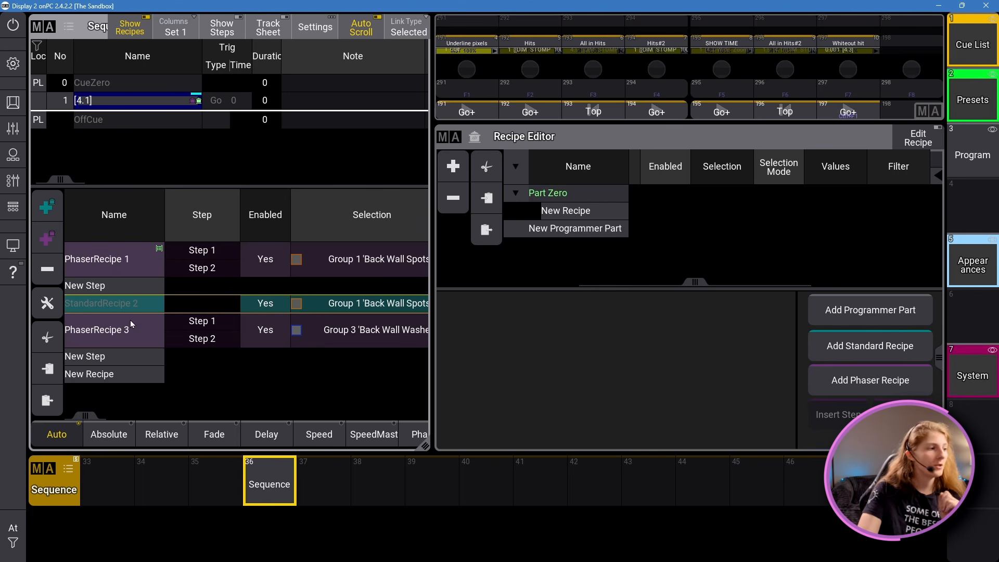
# Step: Sort cue 1's recipe list by name and select the separated step rows of PhaserRecipe 1 and PhaserRecipe 3
pyautogui.click(129, 235)
pyautogui.click(125, 271)
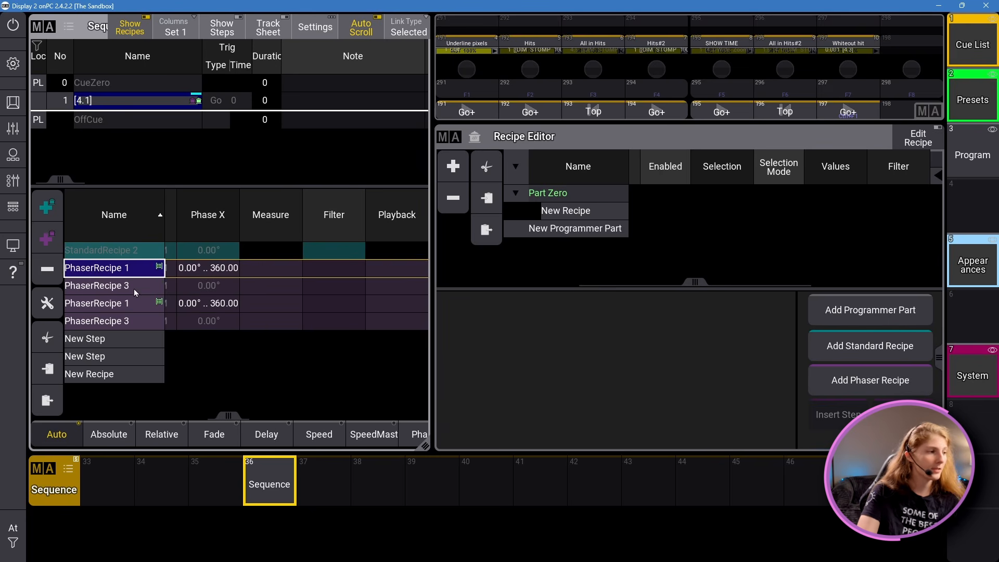
pyautogui.click(133, 288)
pyautogui.click(139, 305)
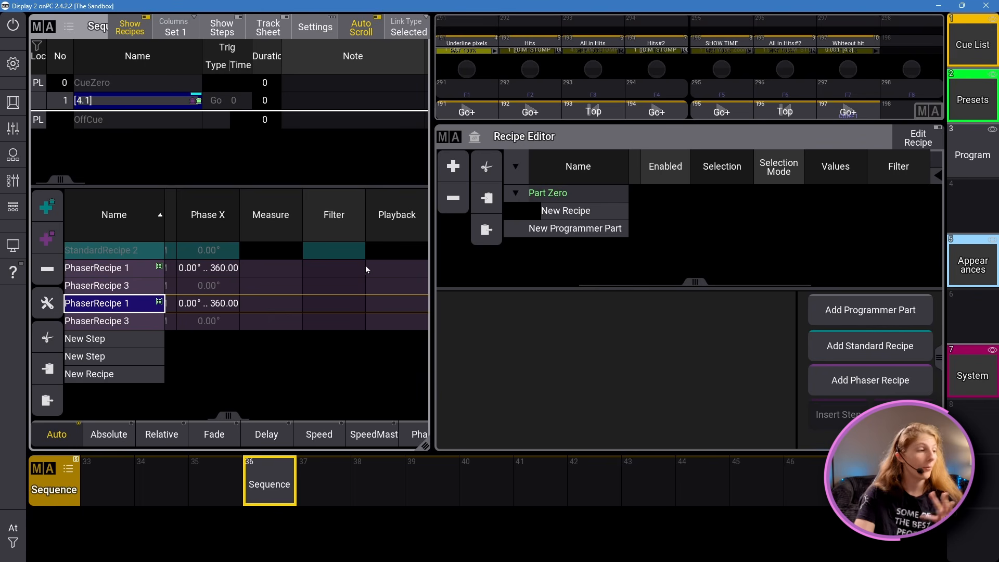
# Step: Examine the sorted recipes' MAtricks, Step, Selection and Values columns, and reverse the name sort order
pyautogui.moveTo(227, 413); pyautogui.dragTo(492, 369)
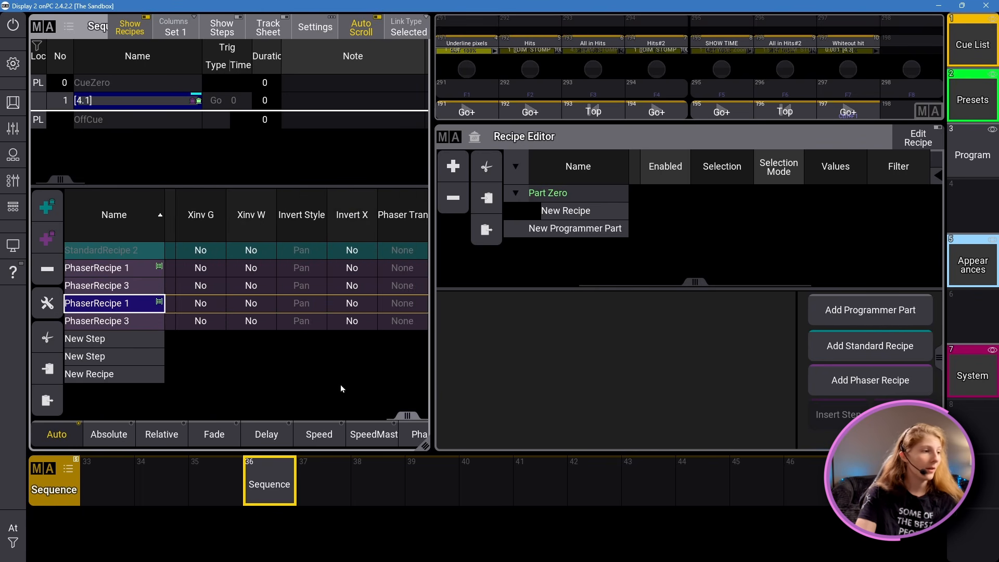
pyautogui.moveTo(340, 389); pyautogui.dragTo(30, 338)
pyautogui.click(343, 267)
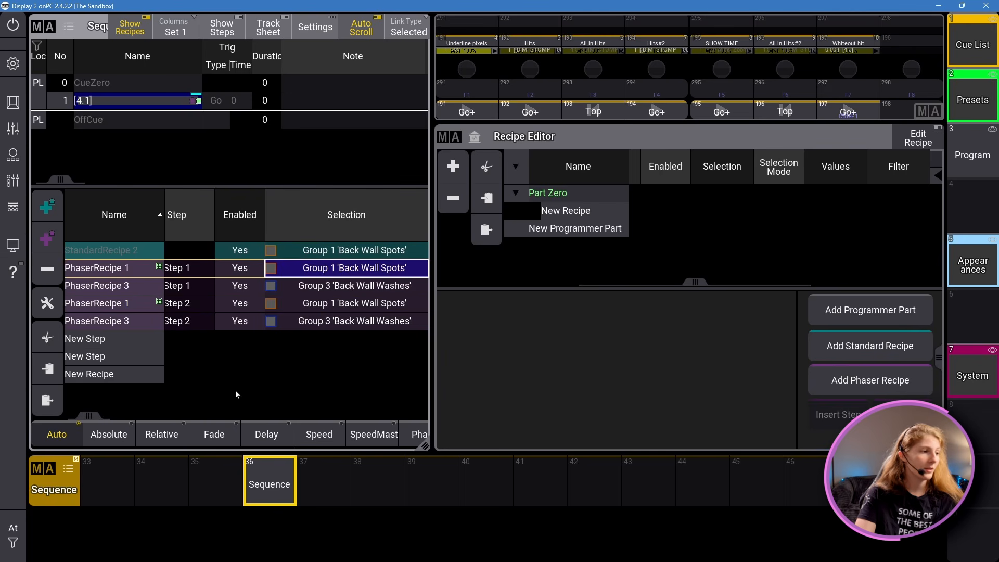
pyautogui.moveTo(86, 417); pyautogui.dragTo(154, 345)
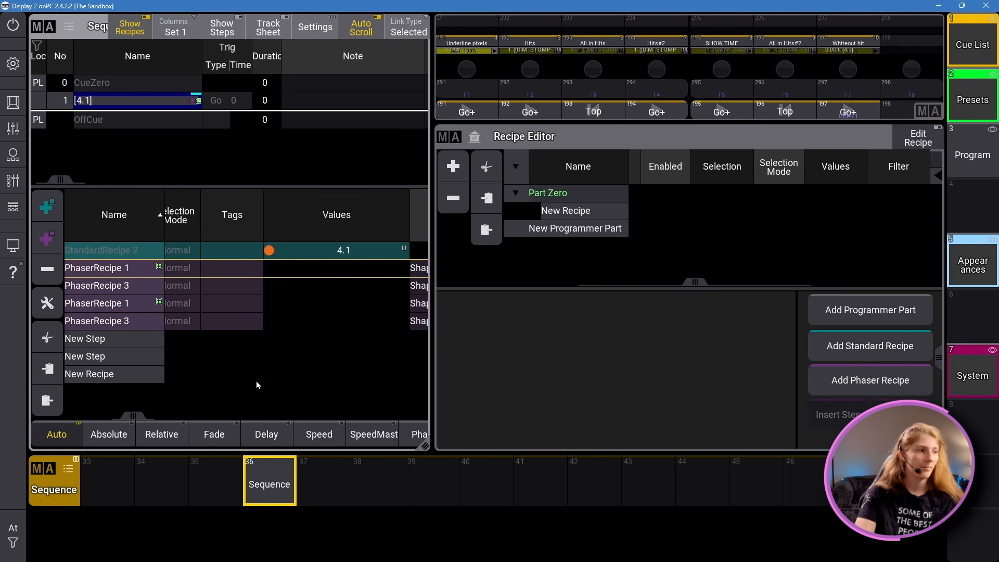
pyautogui.click(94, 217)
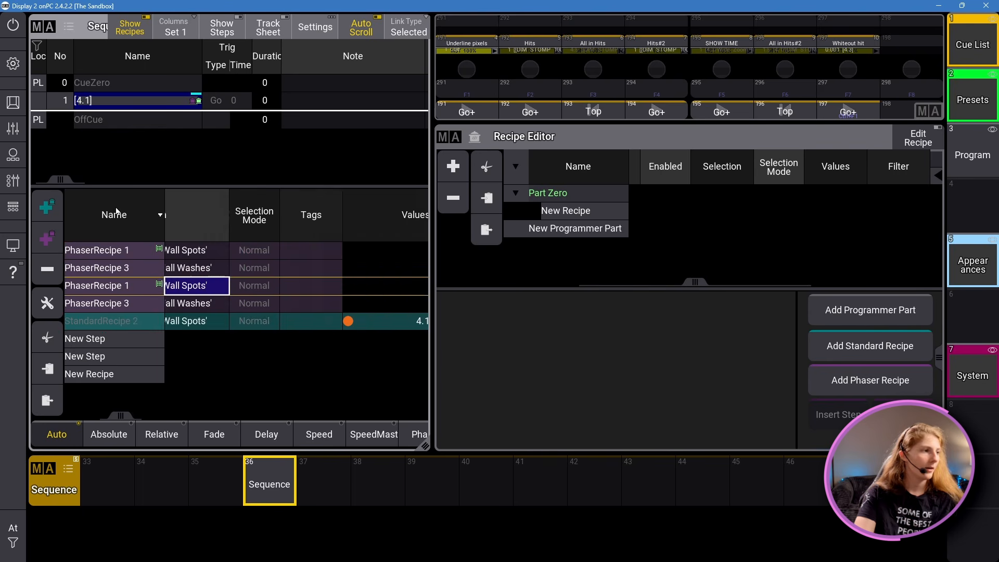